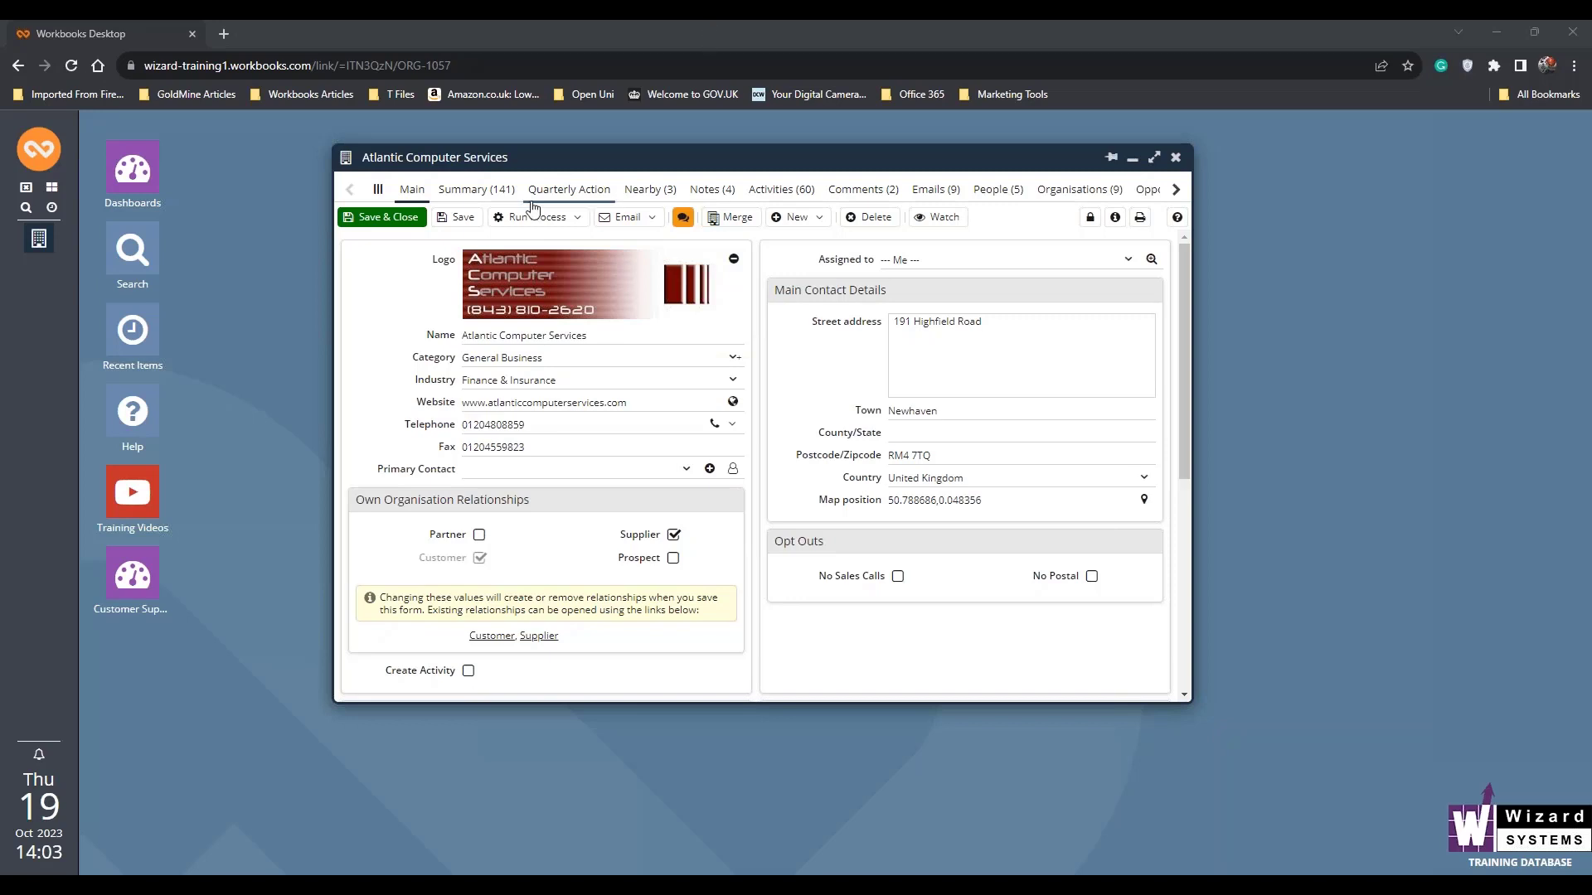
# - Review the related organisations and emails of Atlantic Computer Services, return to its main form and close the record
pyautogui.click(1176, 191)
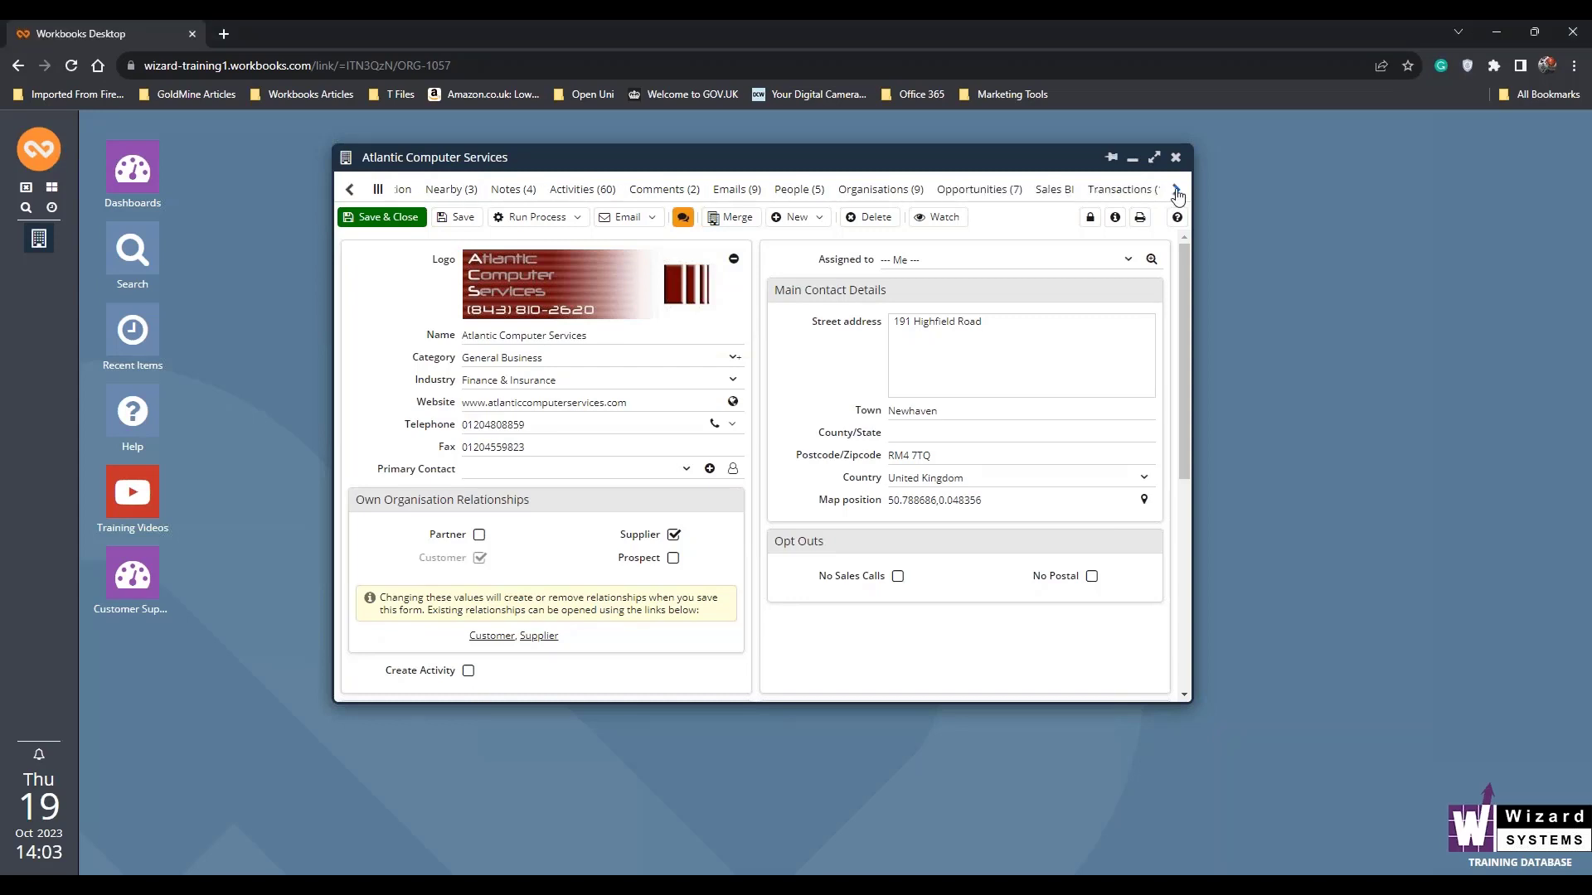
pyautogui.click(896, 191)
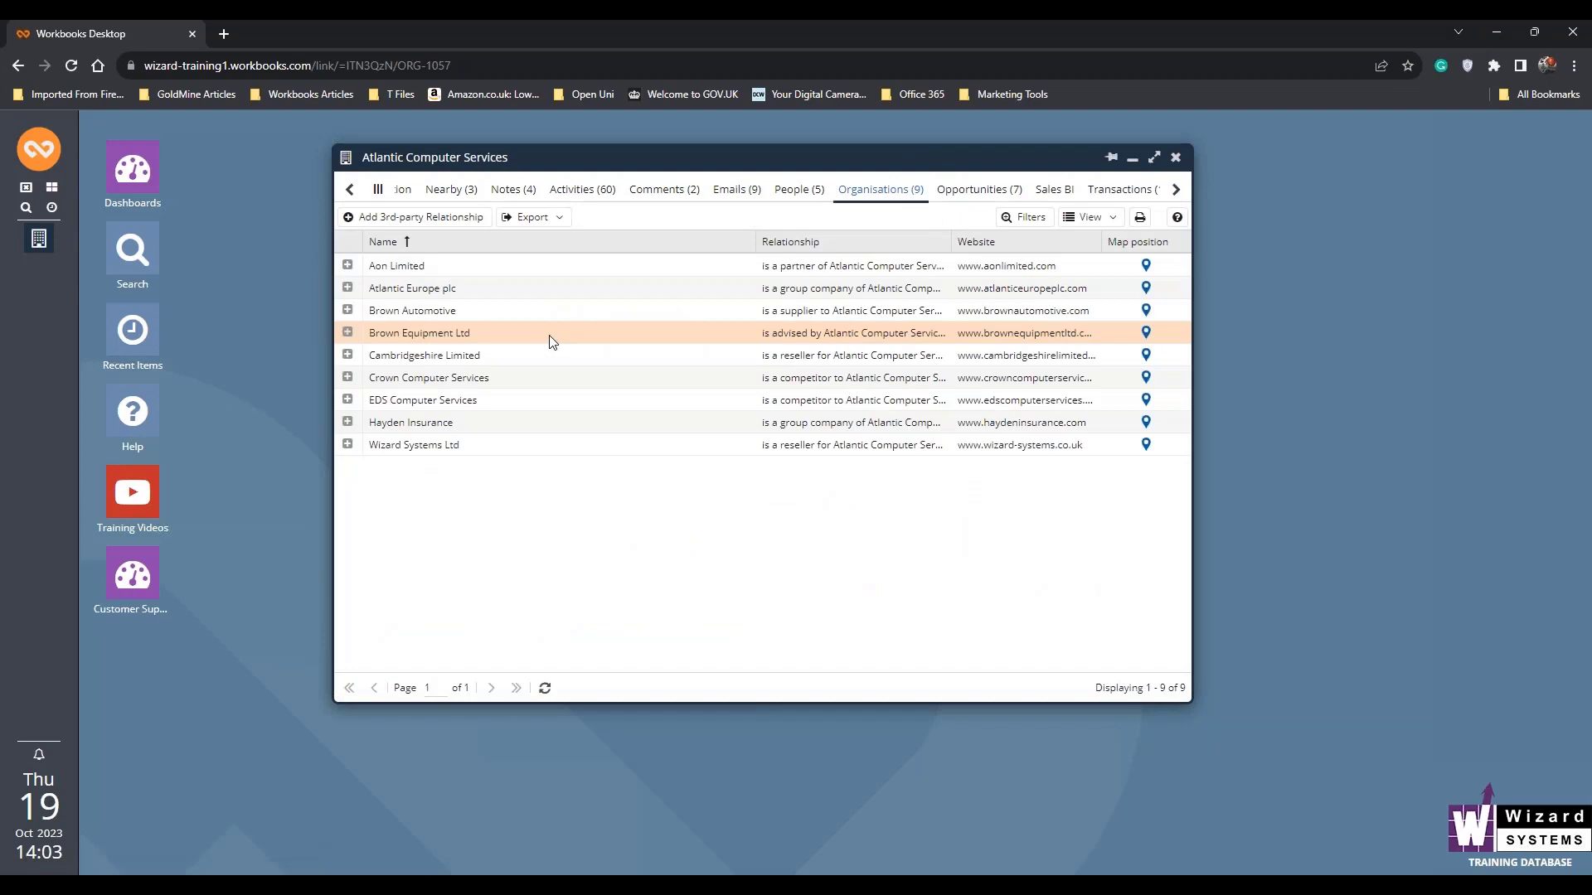
pyautogui.click(378, 189)
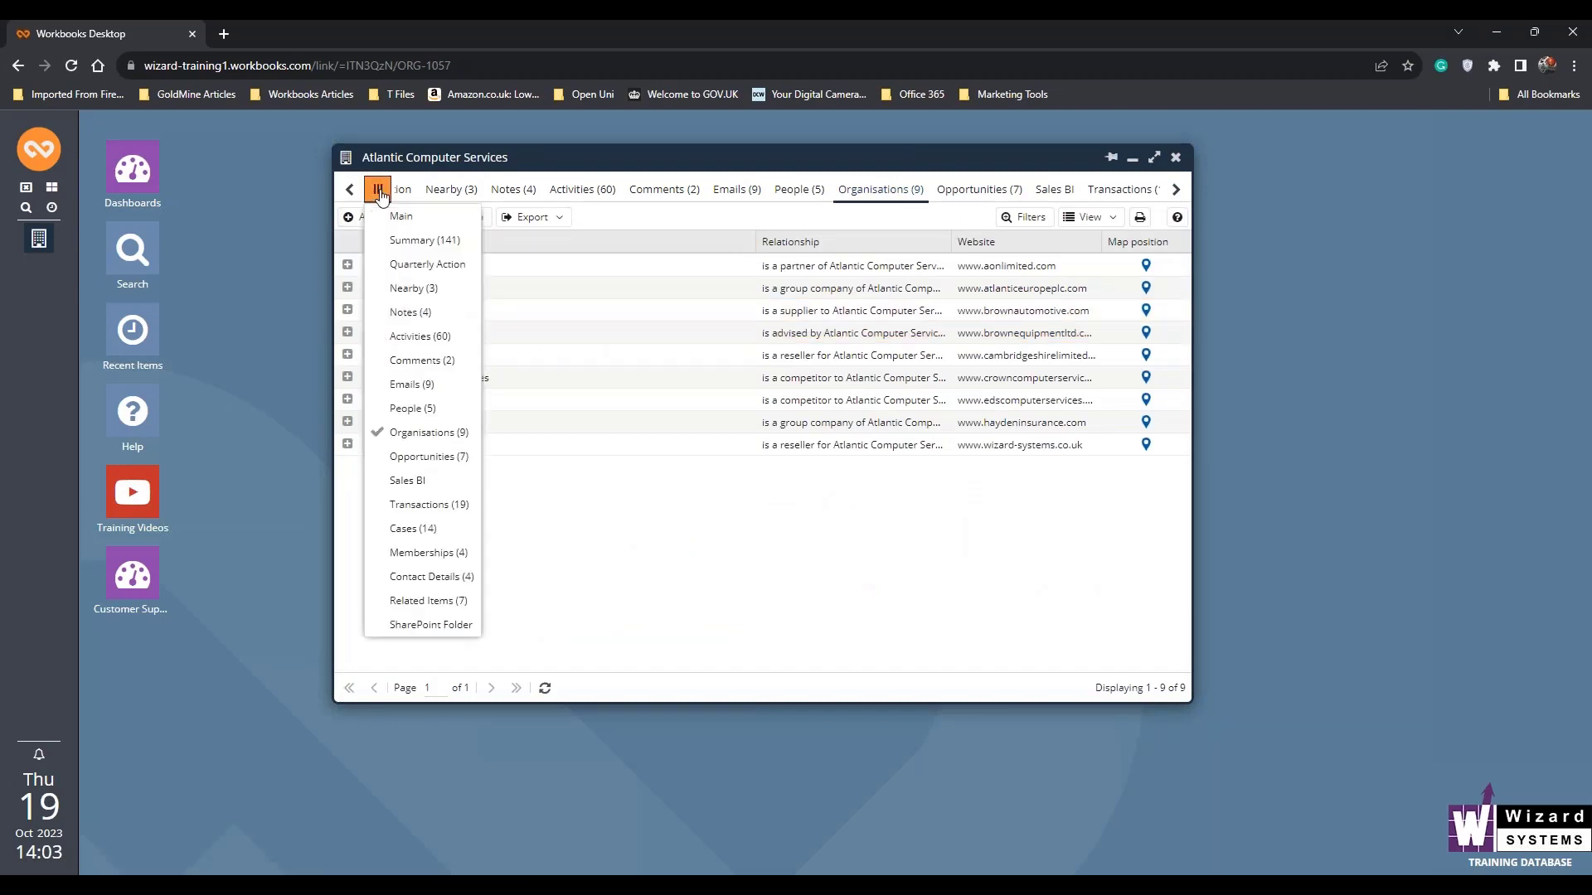
pyautogui.click(397, 217)
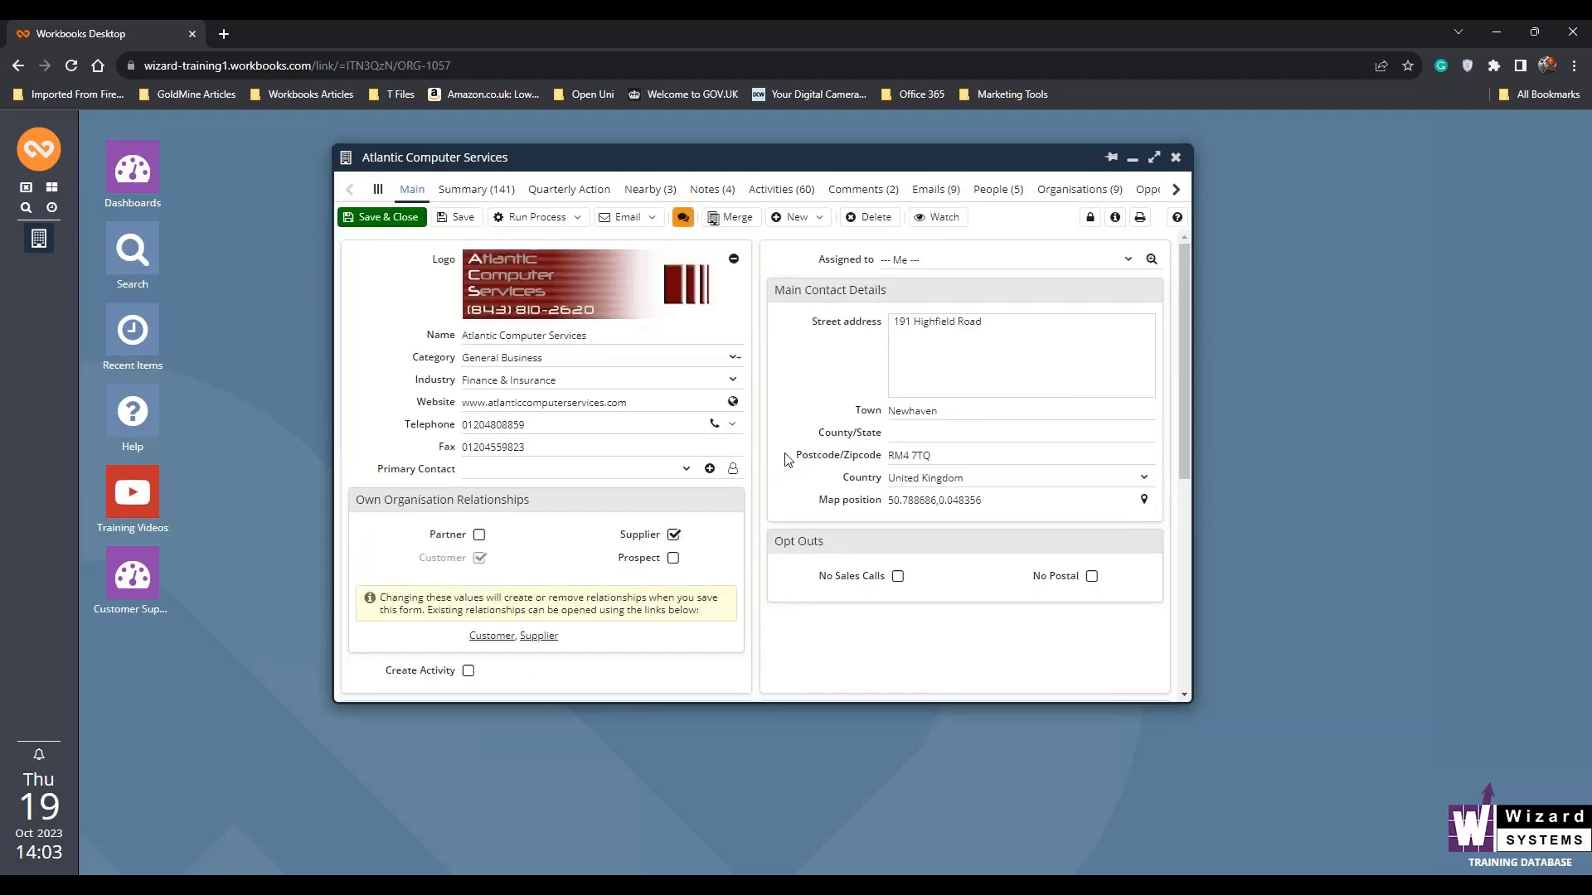
pyautogui.click(935, 189)
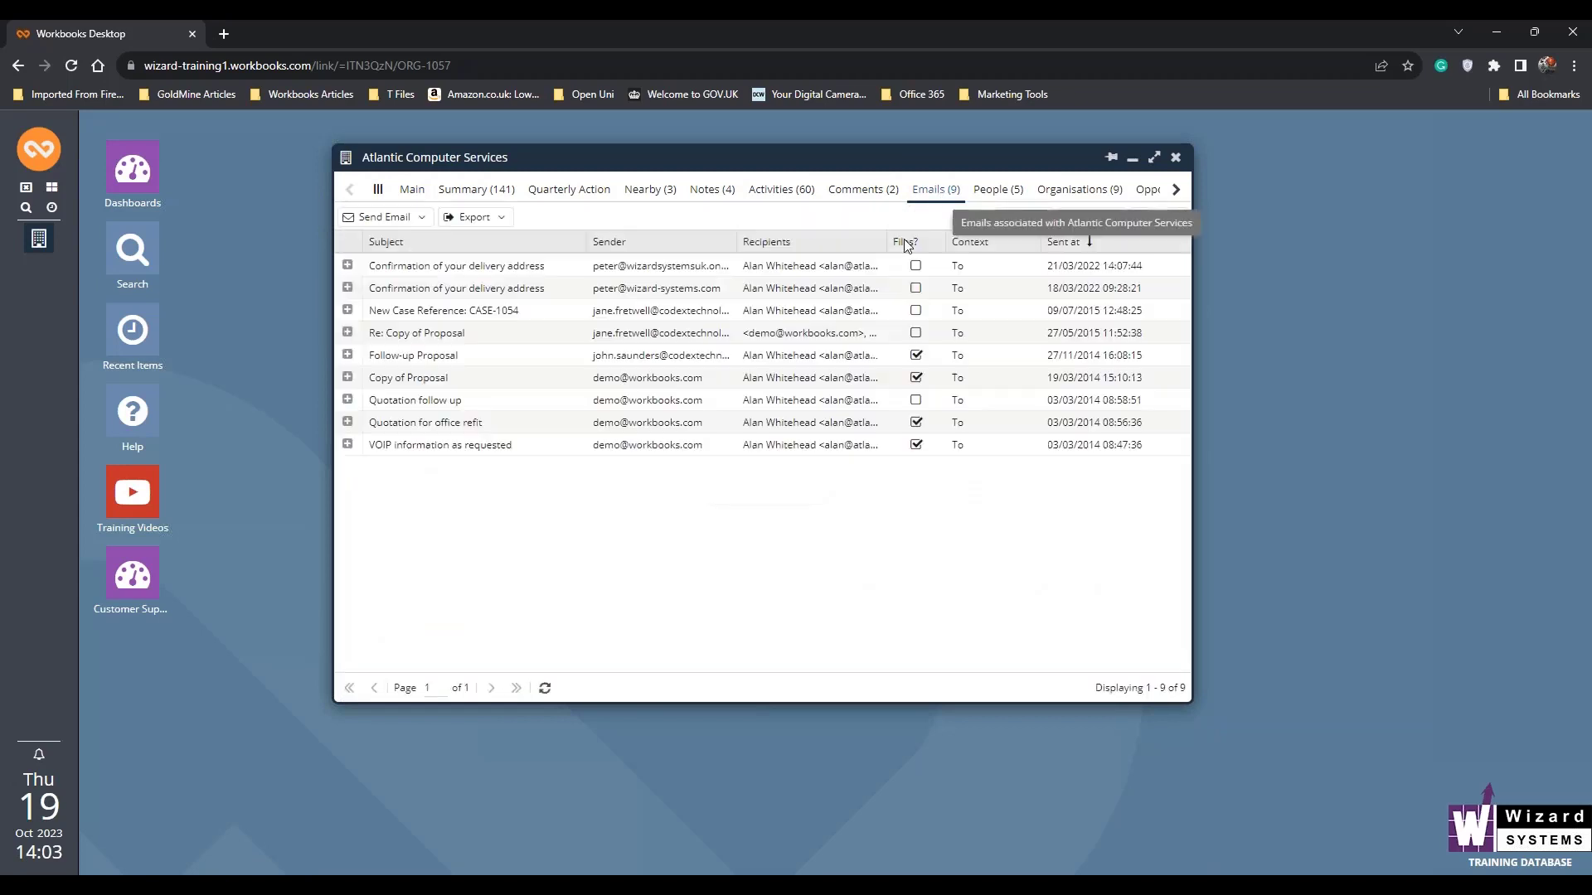
pyautogui.click(414, 191)
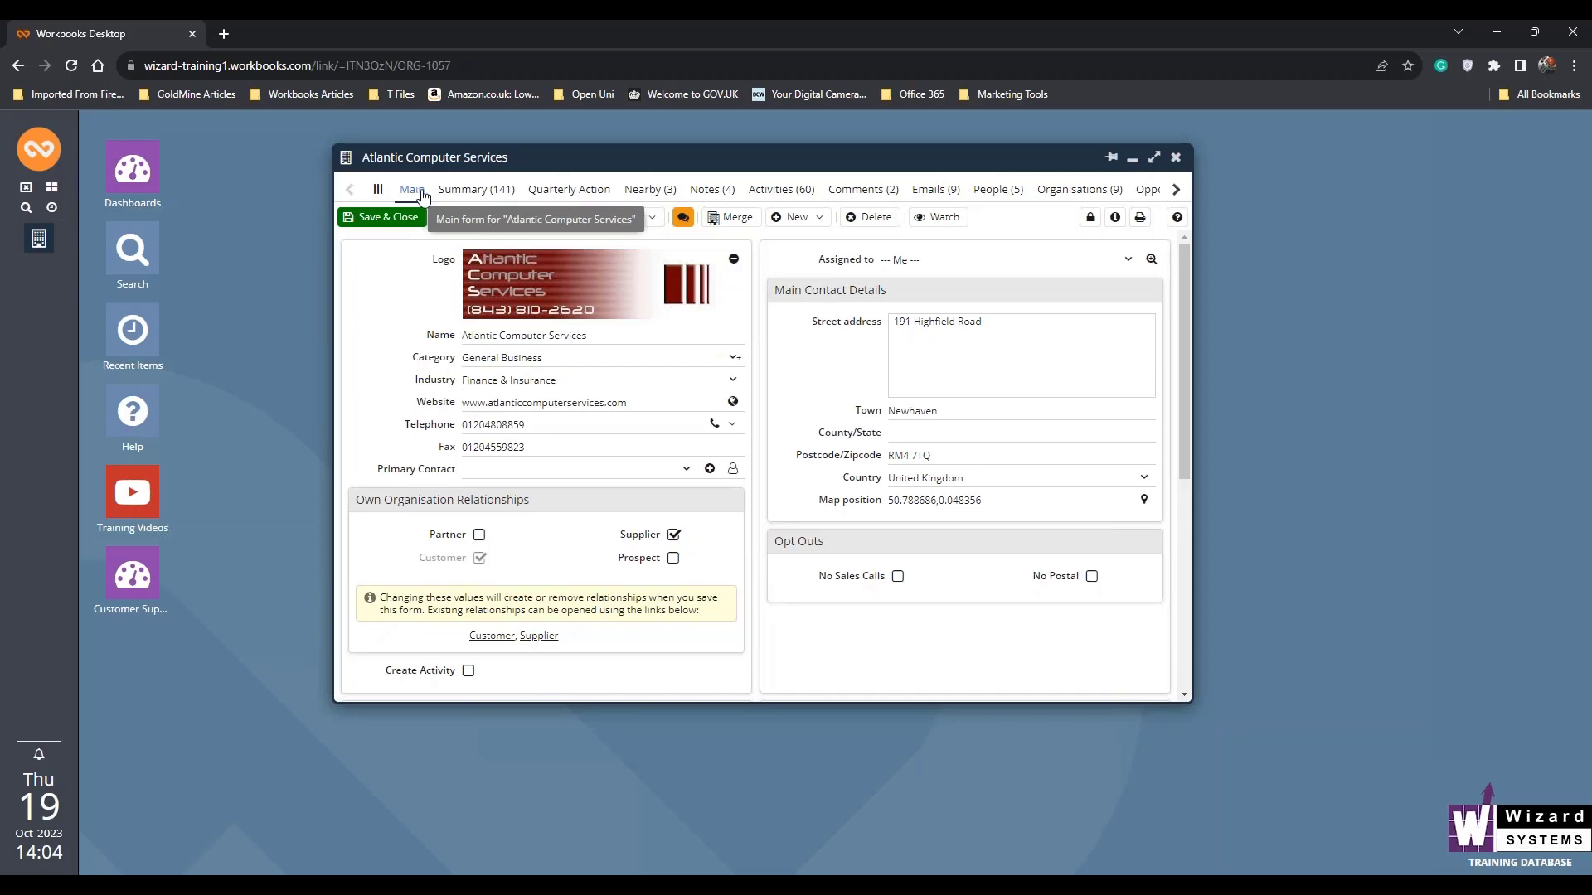
pyautogui.click(1177, 159)
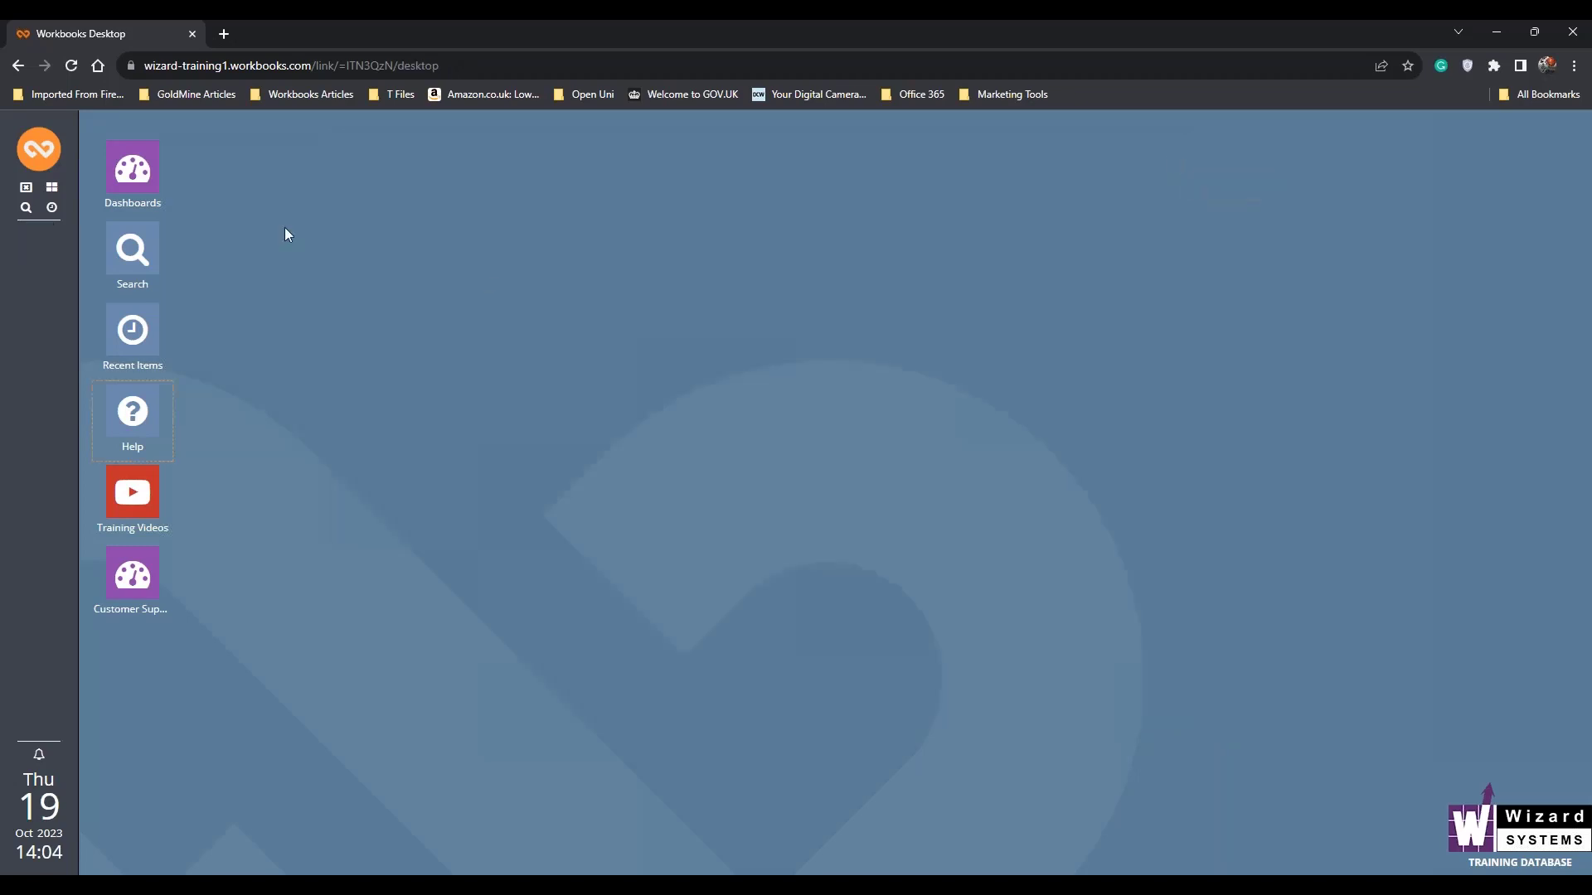
# - Open the Default form layout of the Organisations record type in the customisation settings
pyautogui.click(41, 153)
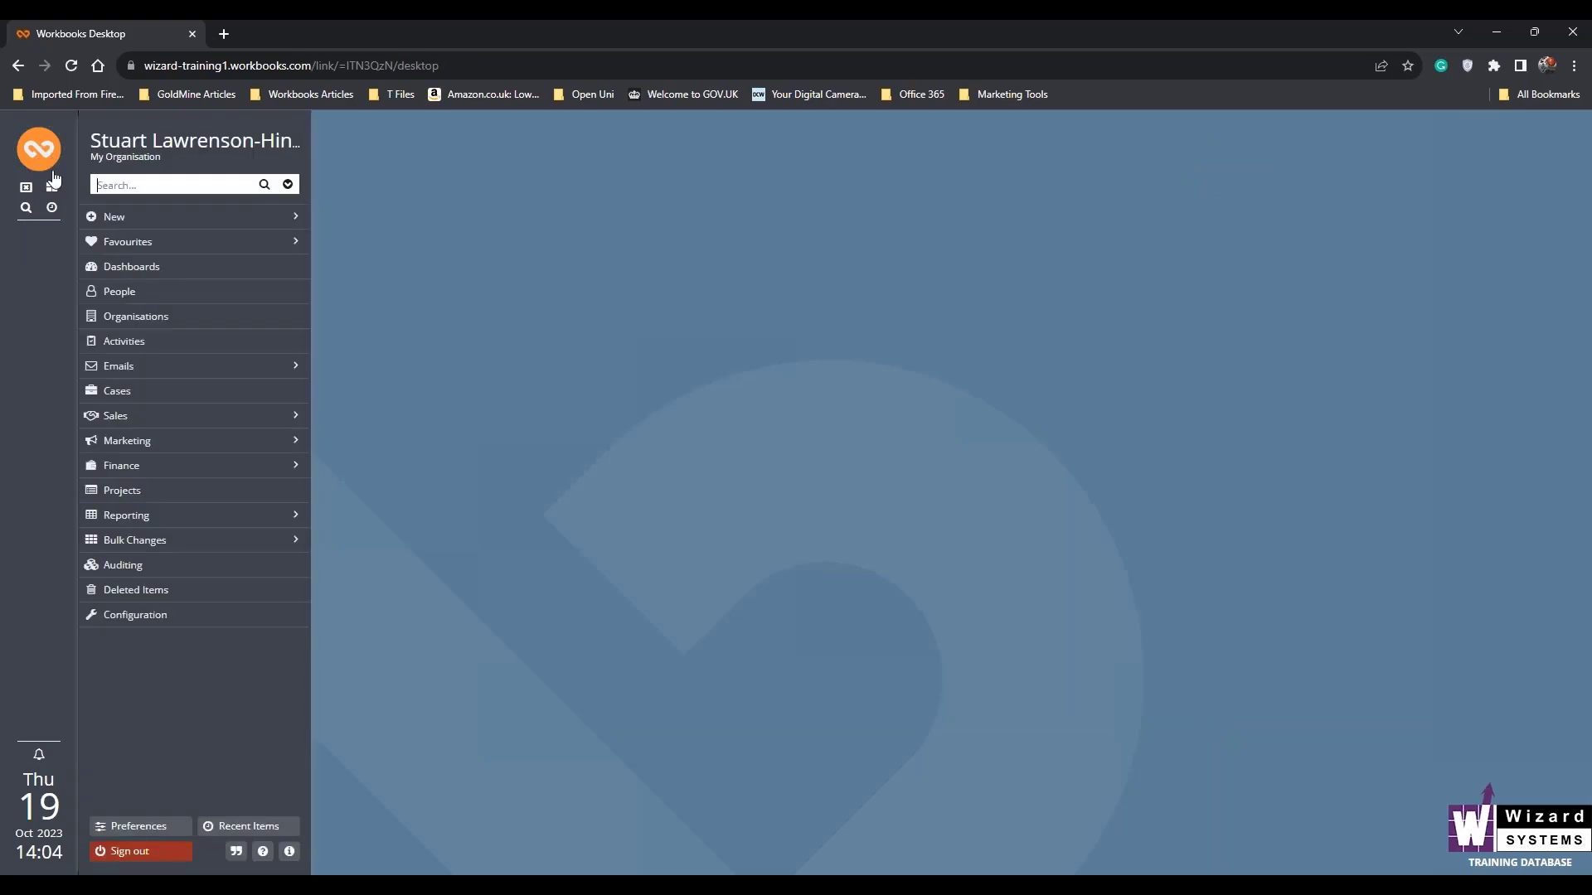
pyautogui.click(180, 615)
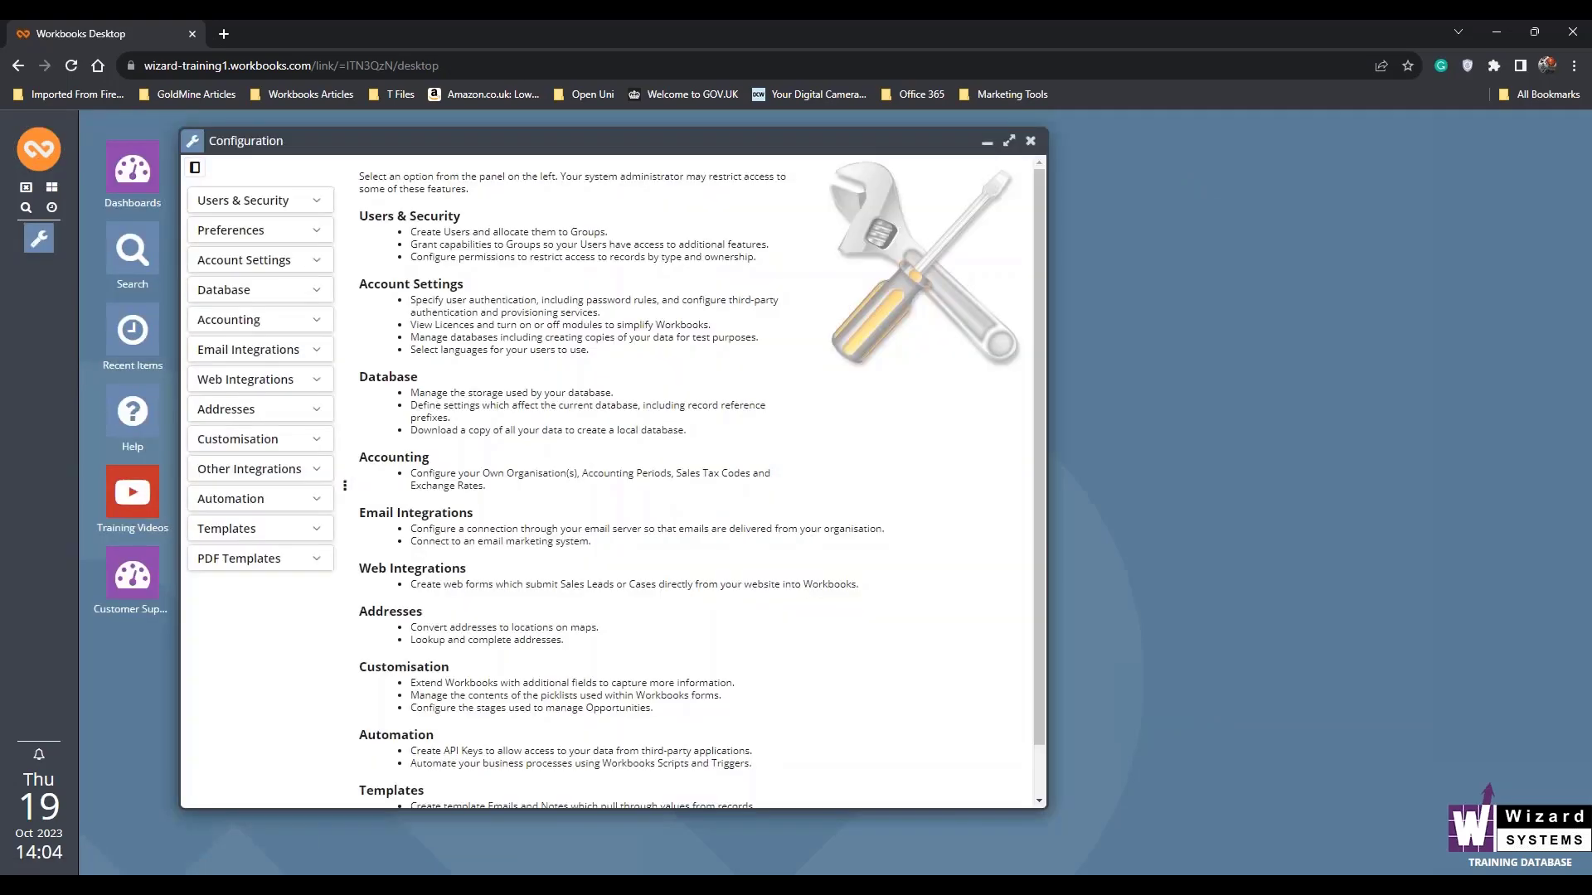
pyautogui.click(318, 446)
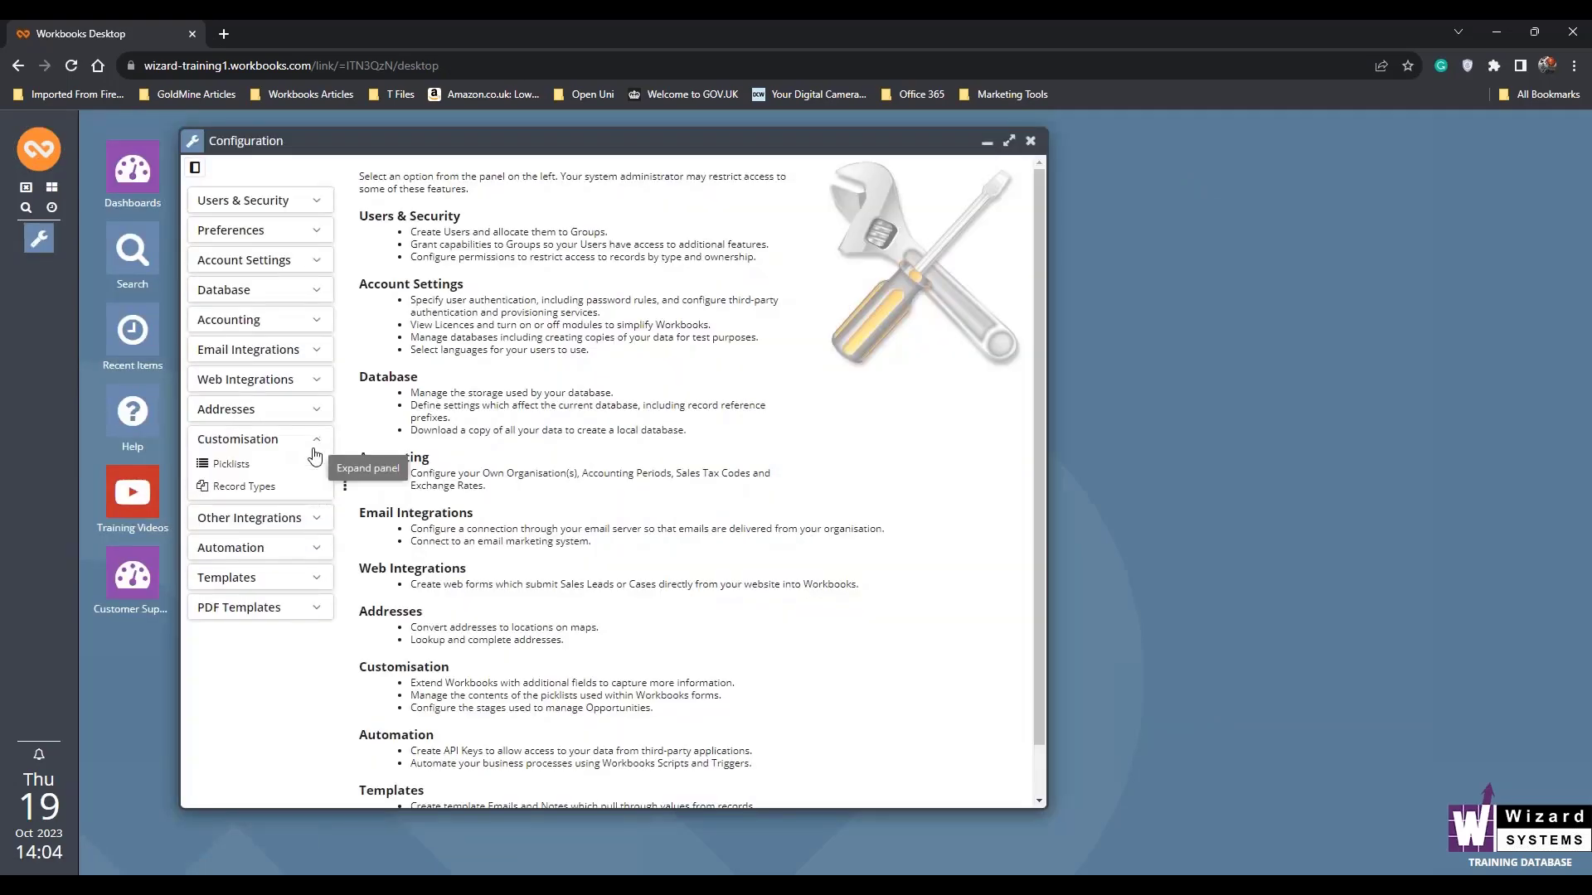
pyautogui.click(255, 491)
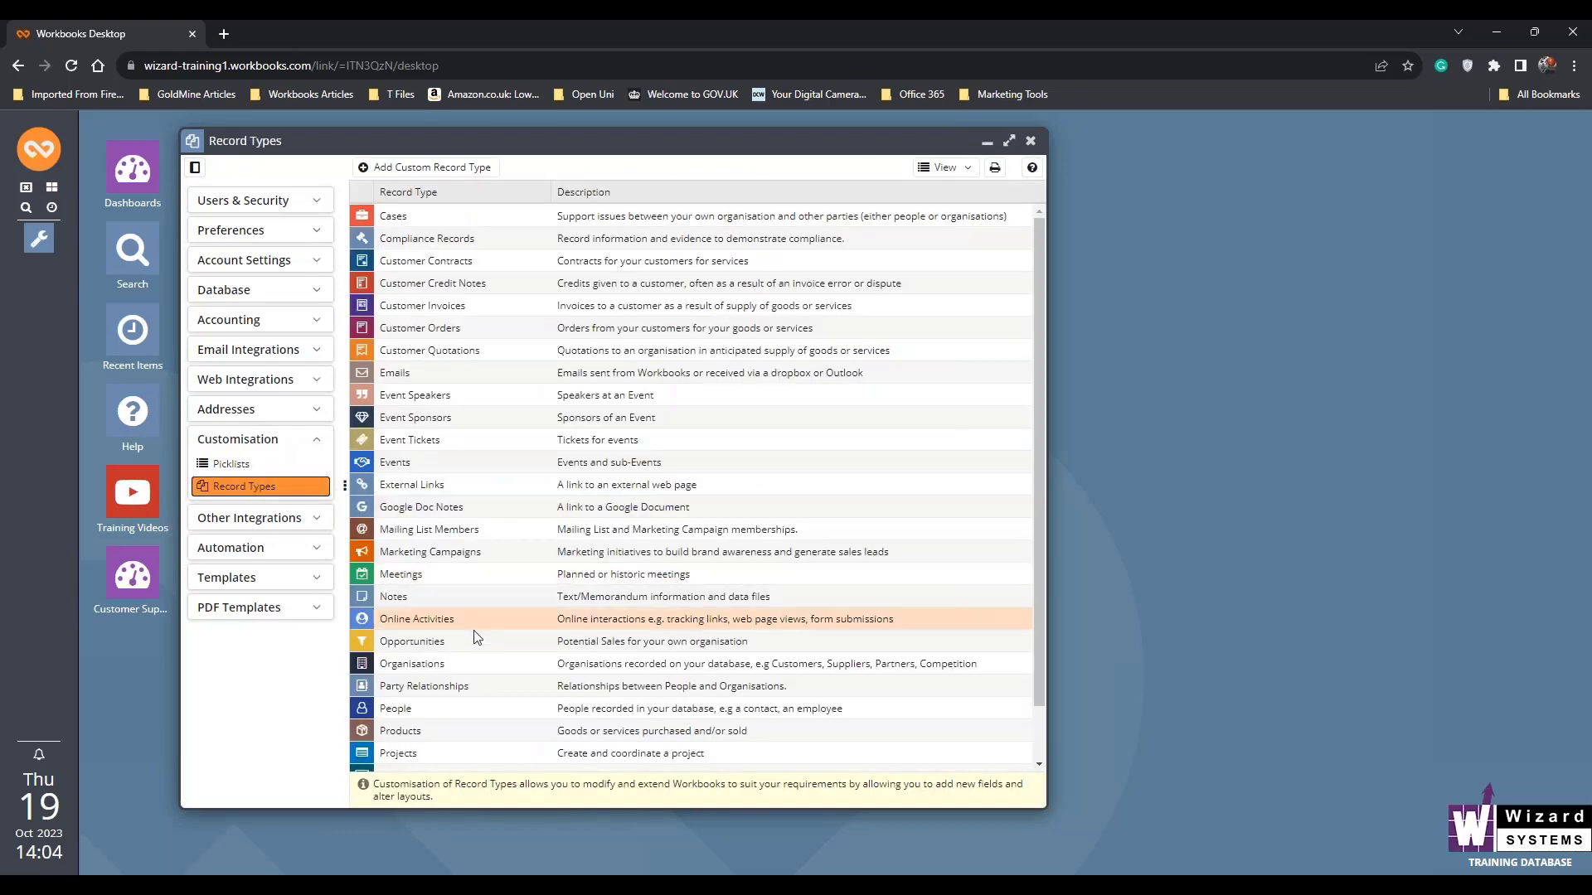
pyautogui.click(425, 665)
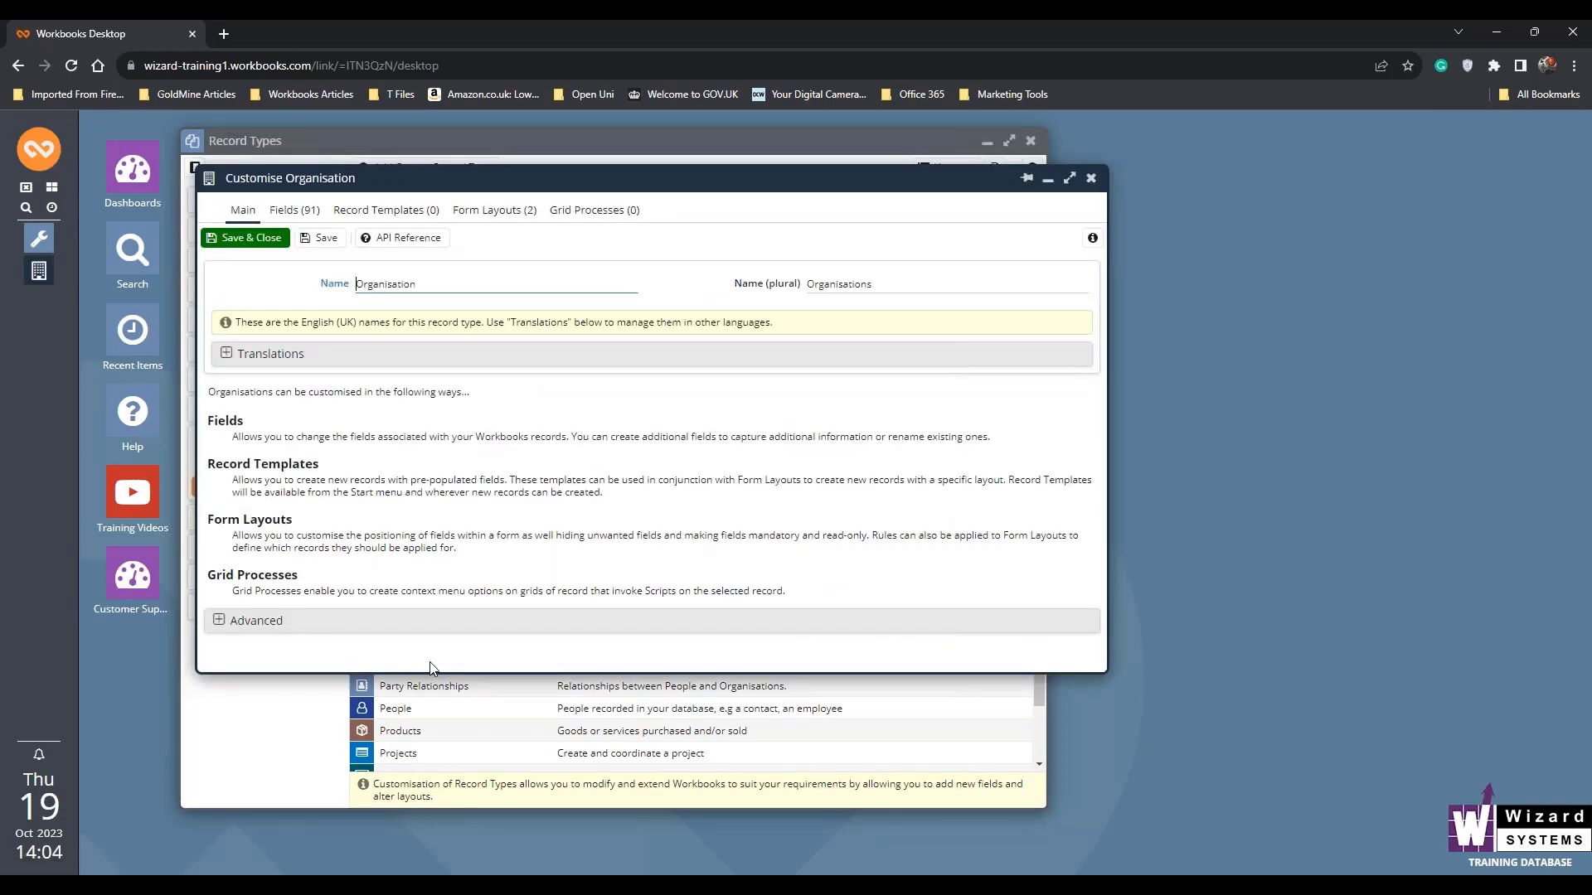
pyautogui.click(484, 212)
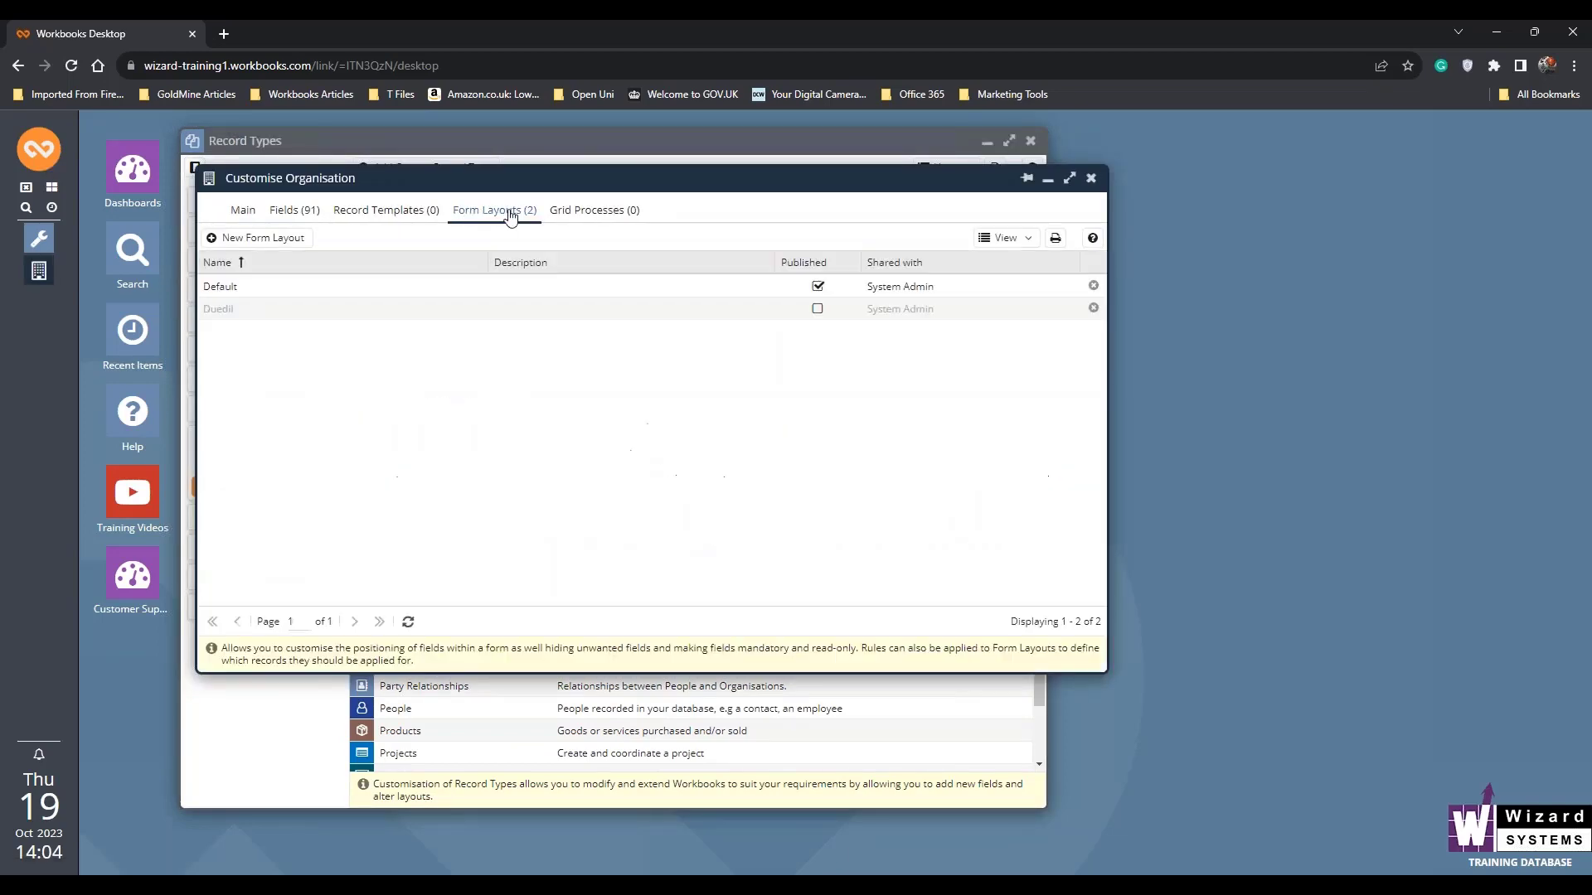
pyautogui.click(233, 292)
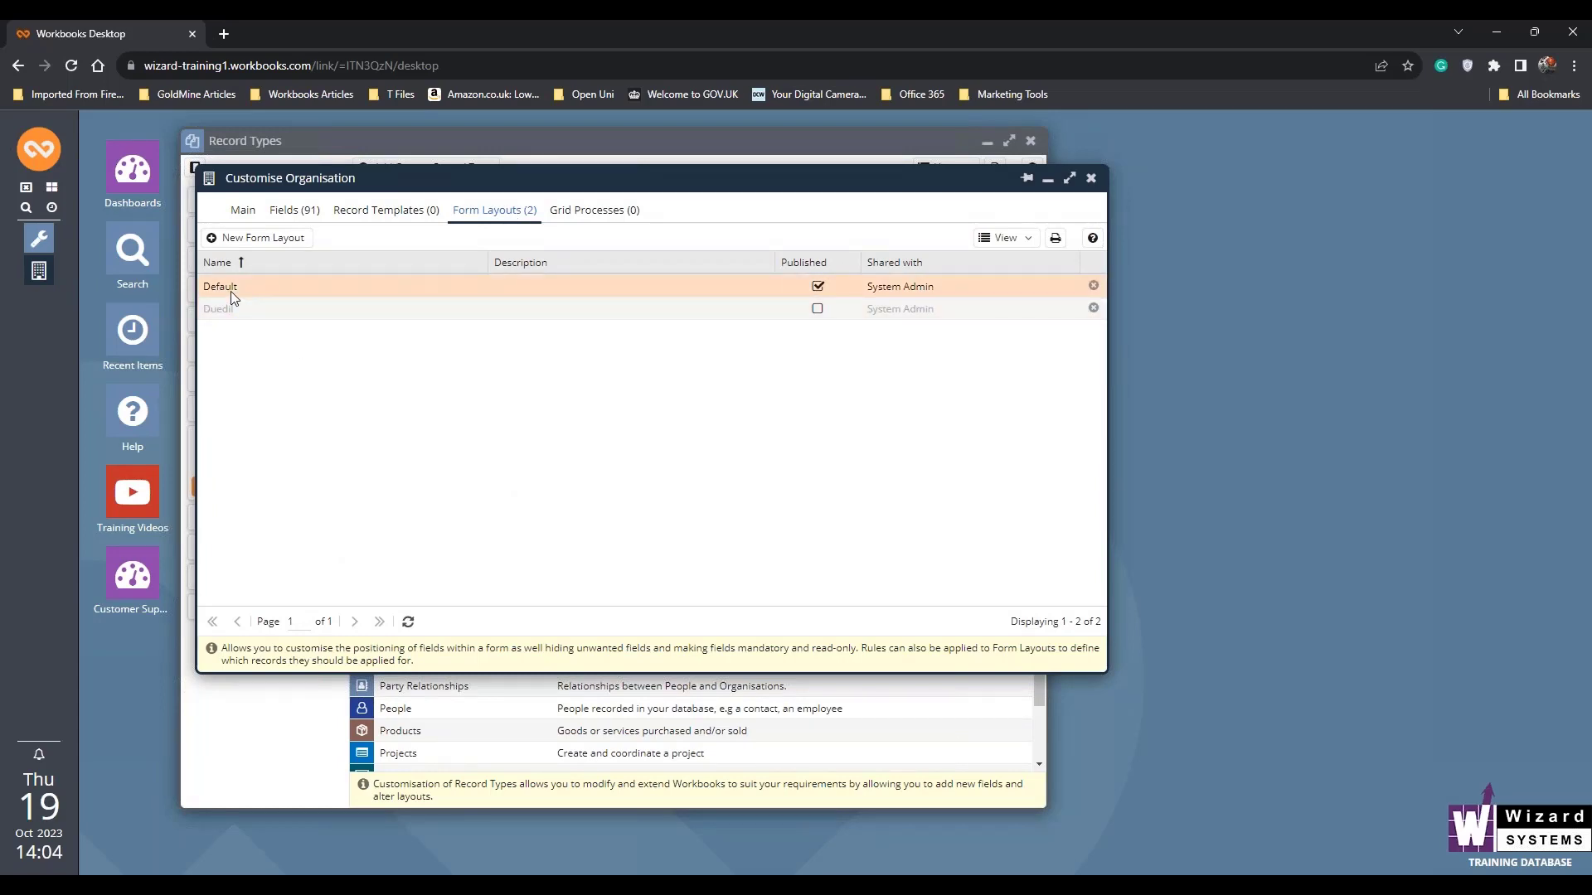
pyautogui.click(230, 291)
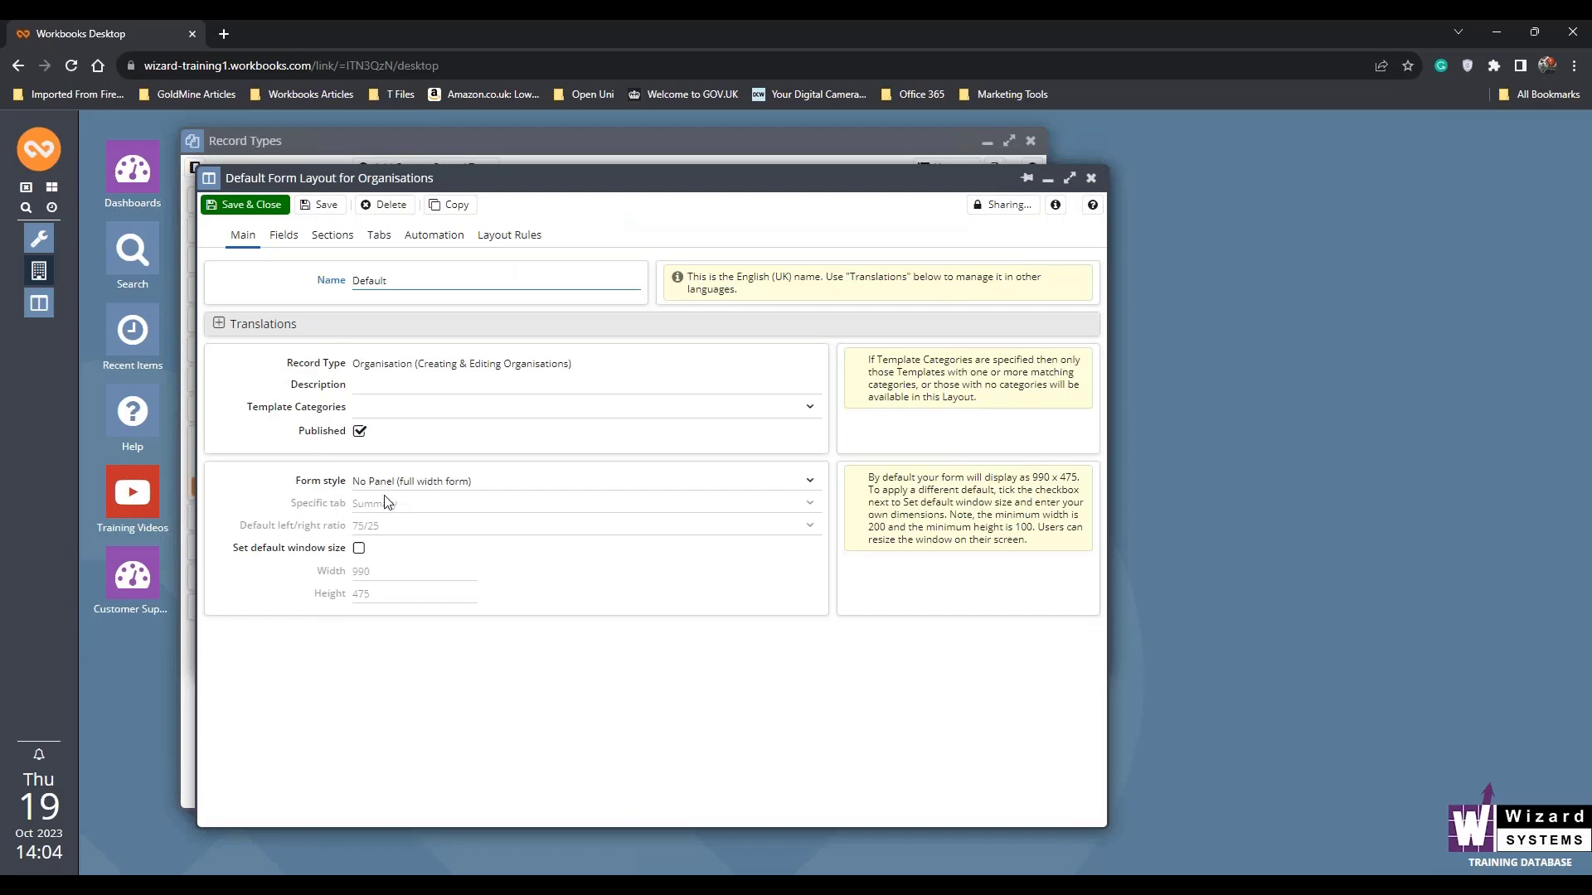
# - Set the form style to "Panel on the right" with Summary as the specific tab, then save and close the layout and Organisation customisation
pyautogui.click(810, 482)
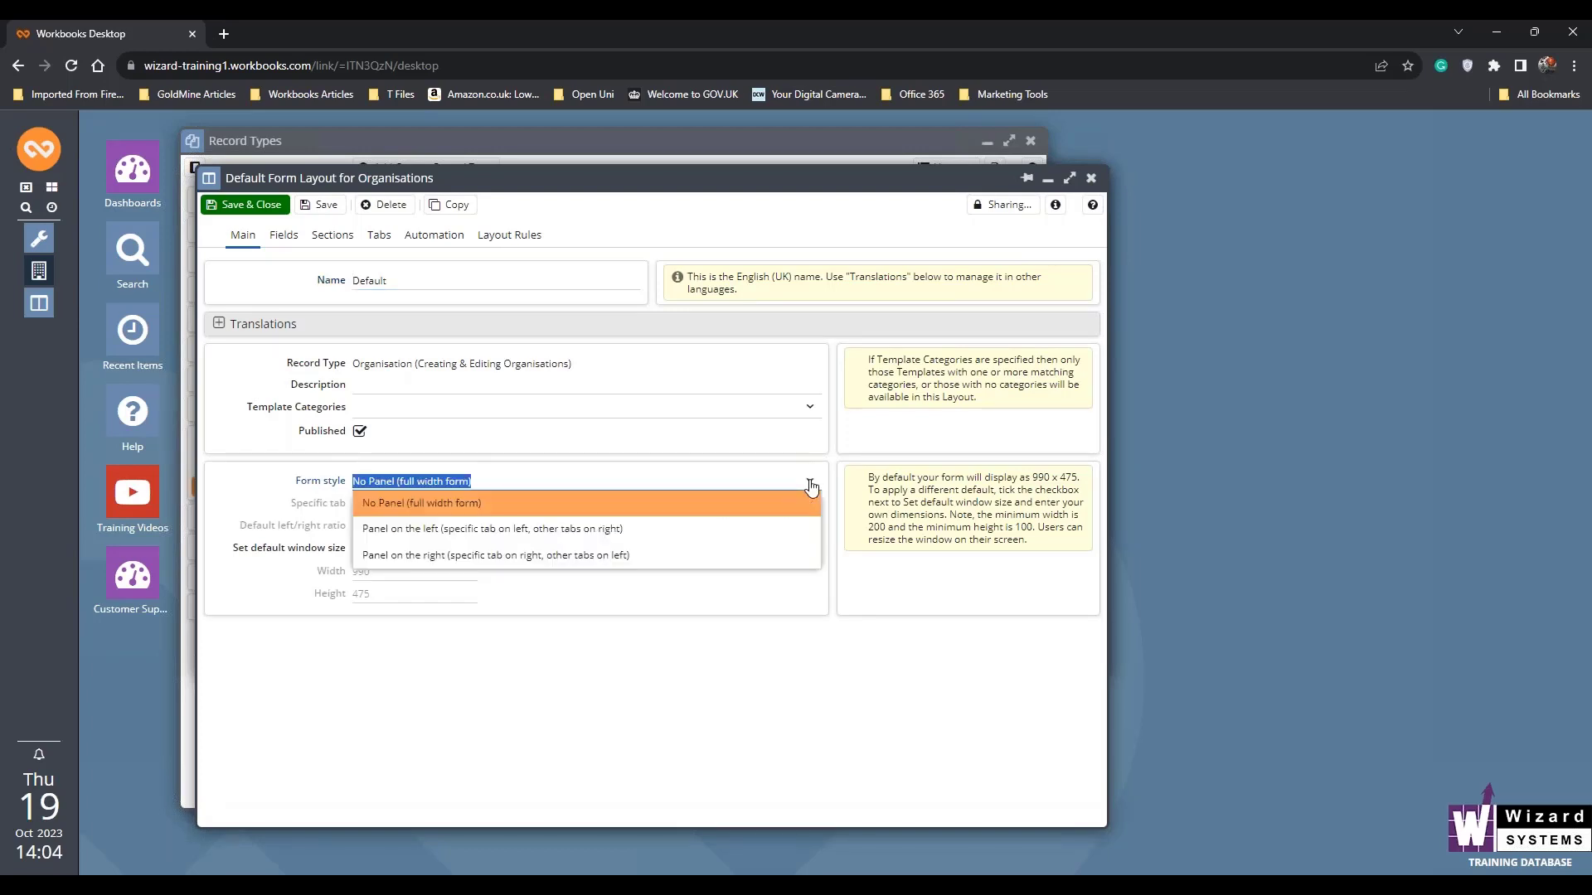
pyautogui.click(686, 556)
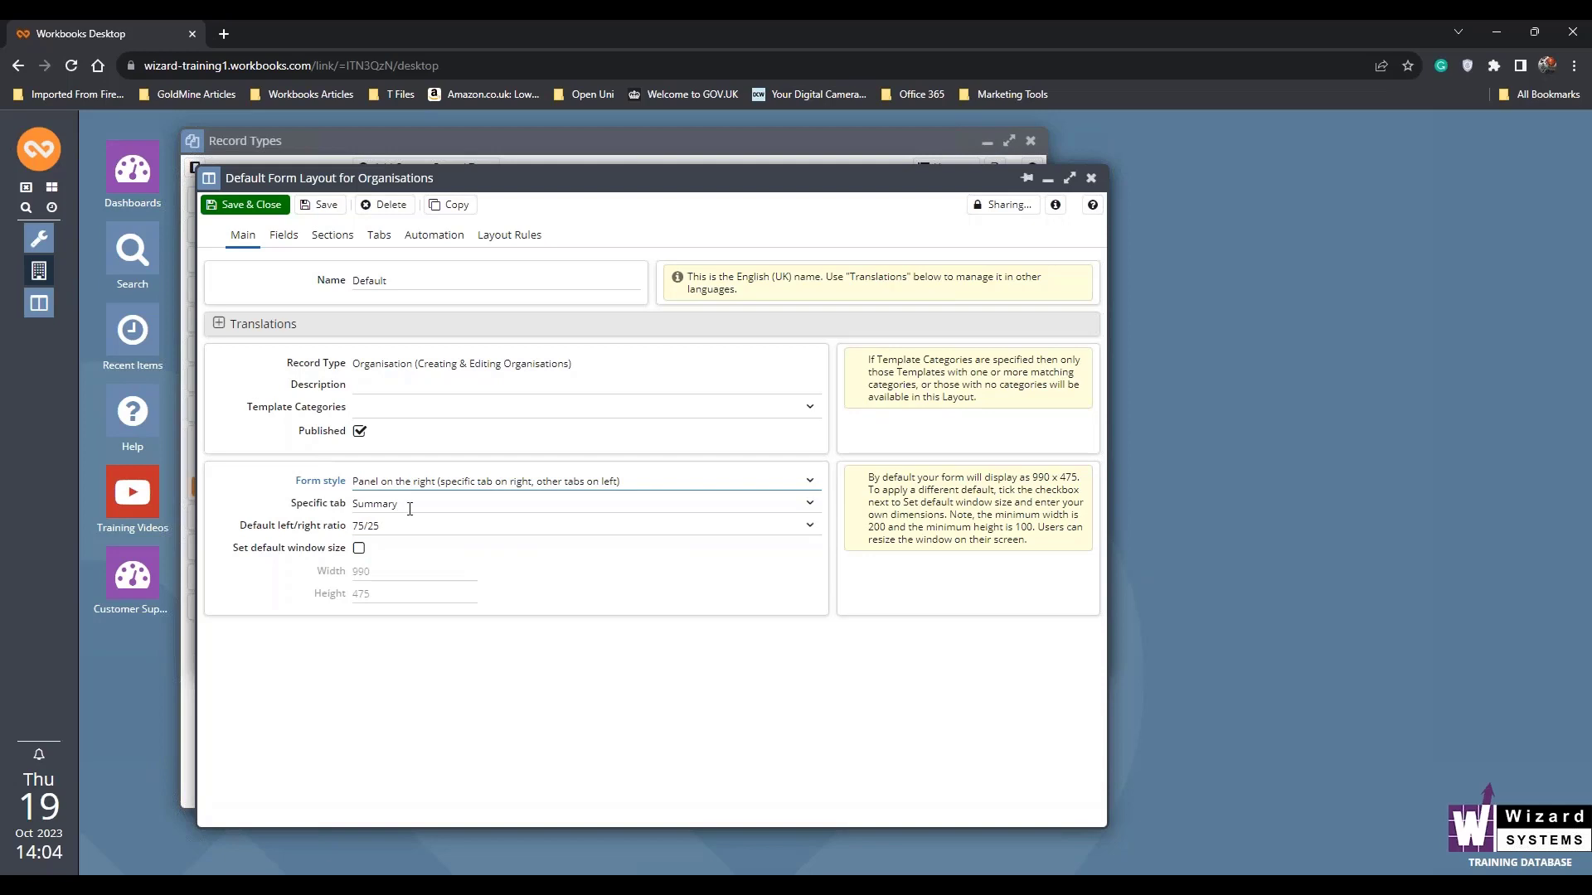
pyautogui.click(809, 504)
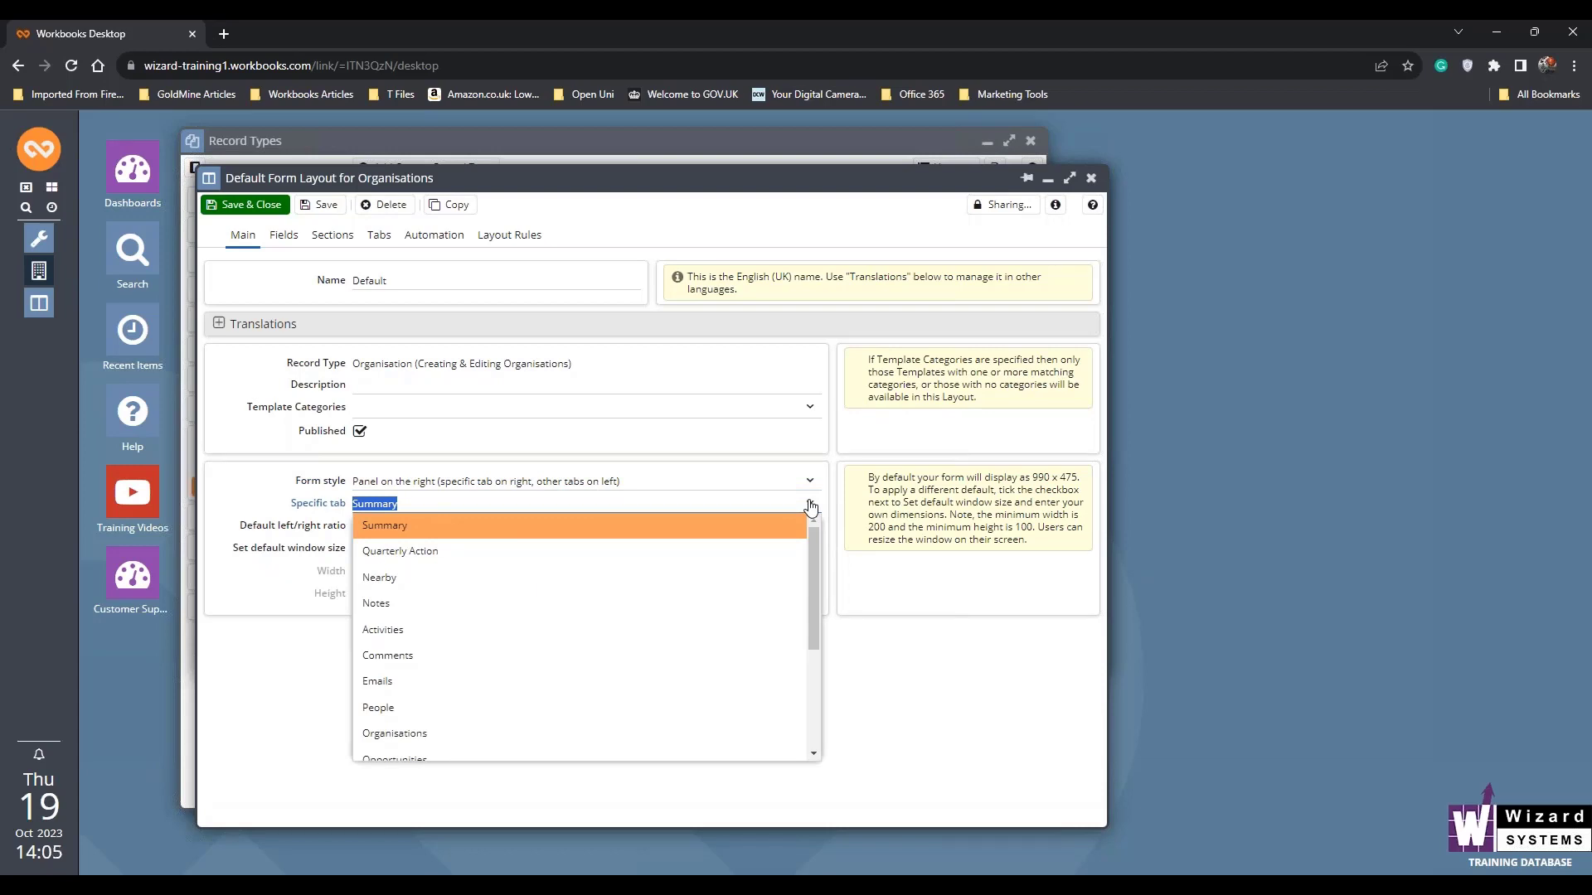
pyautogui.click(633, 530)
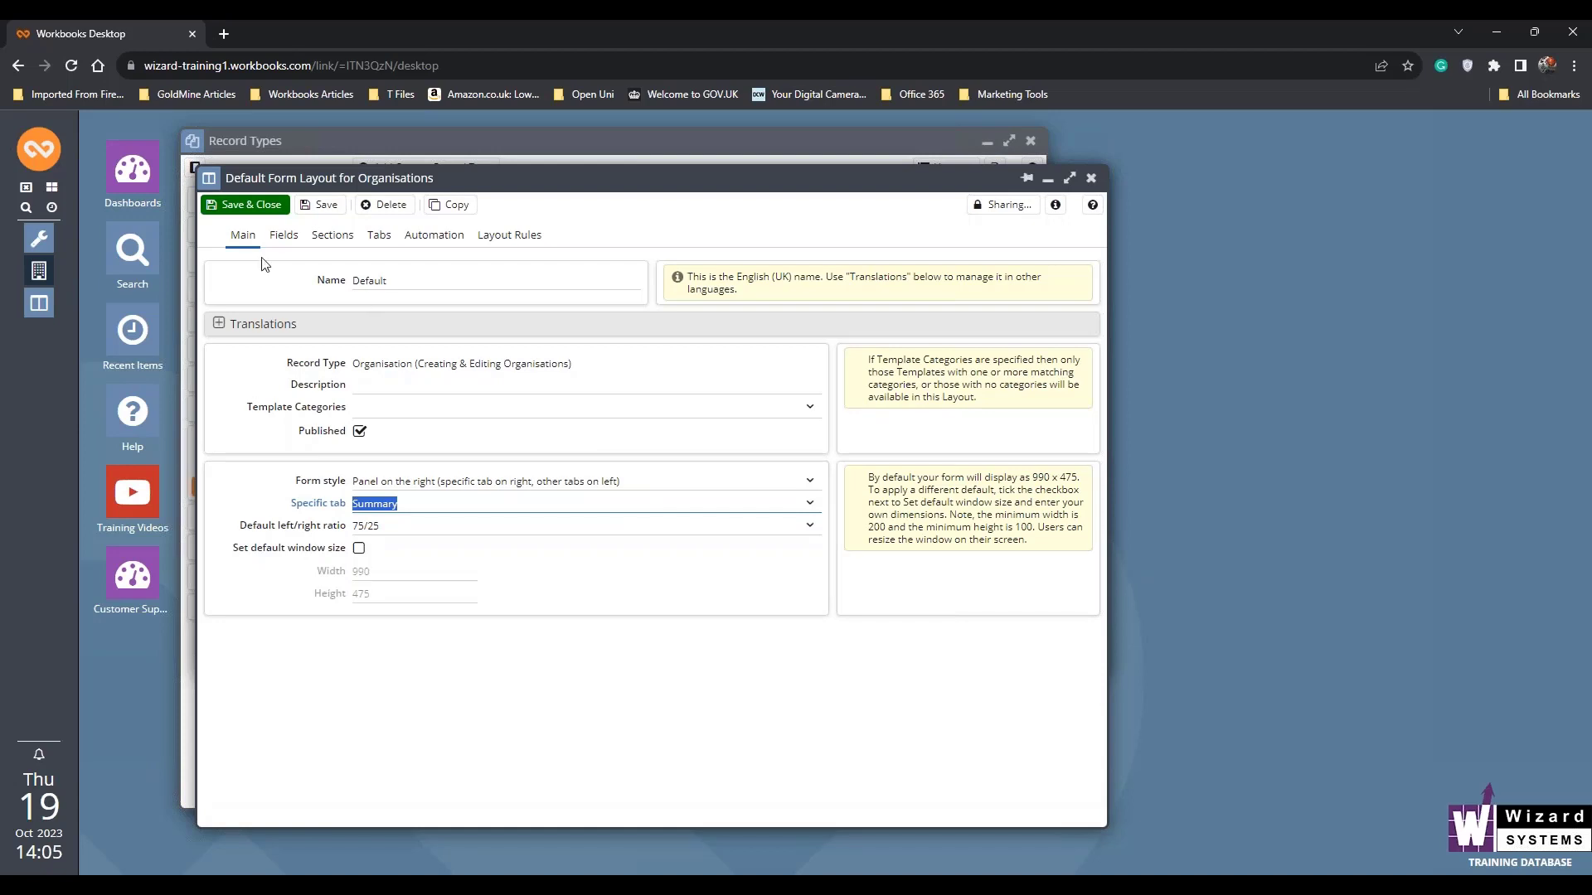
pyautogui.click(245, 204)
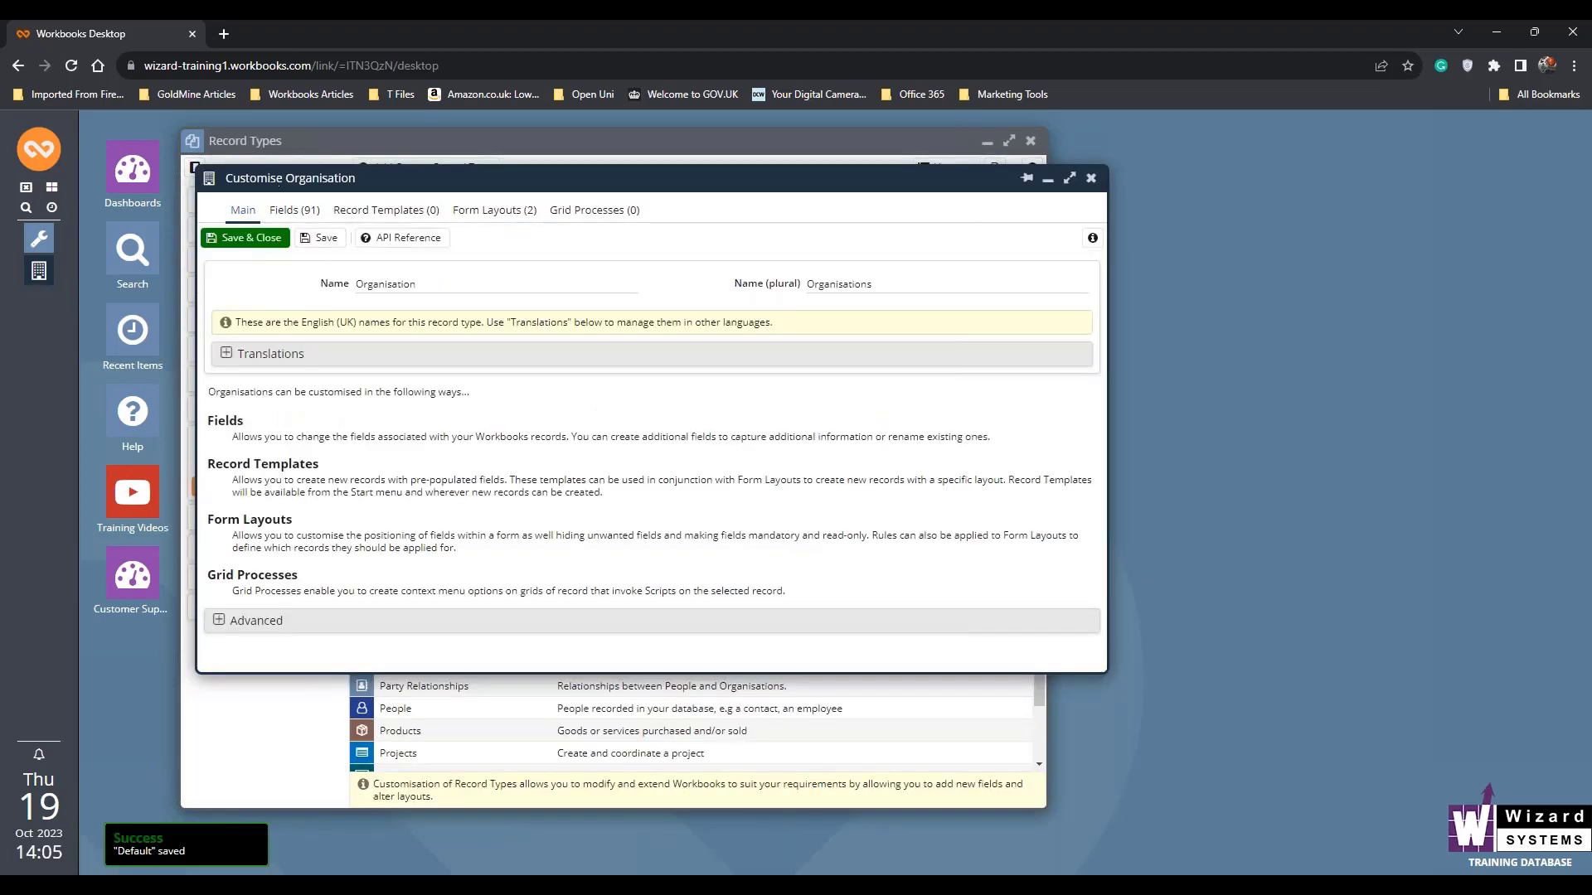
pyautogui.click(264, 239)
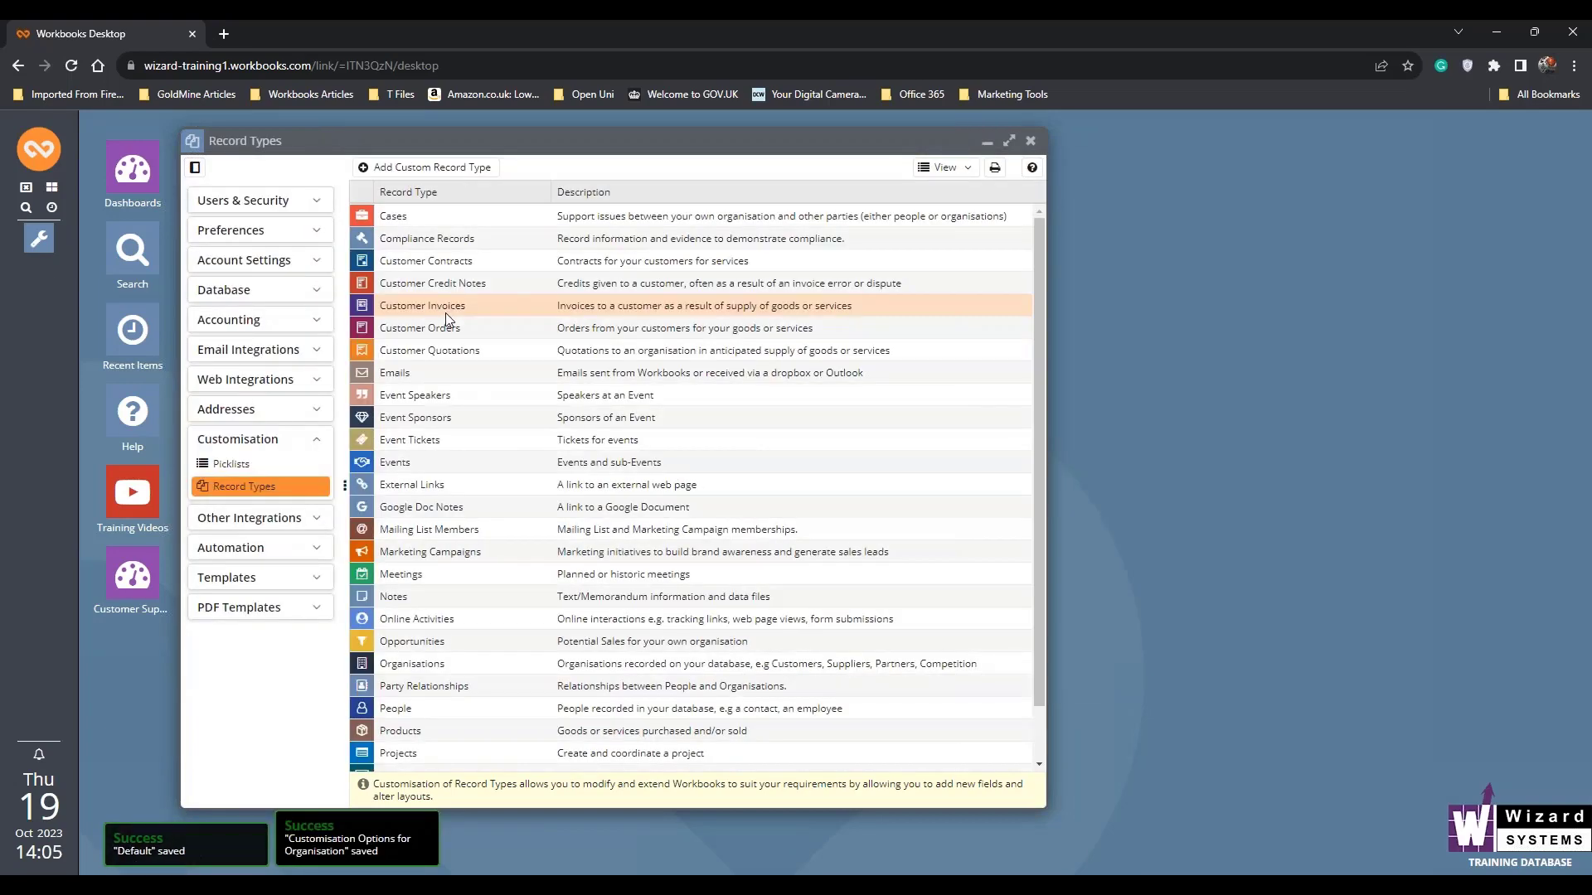
# - Open the Atlantic Computer Services record from the organisations list, and move and widen its window to inspect the Summary panel
pyautogui.click(37, 156)
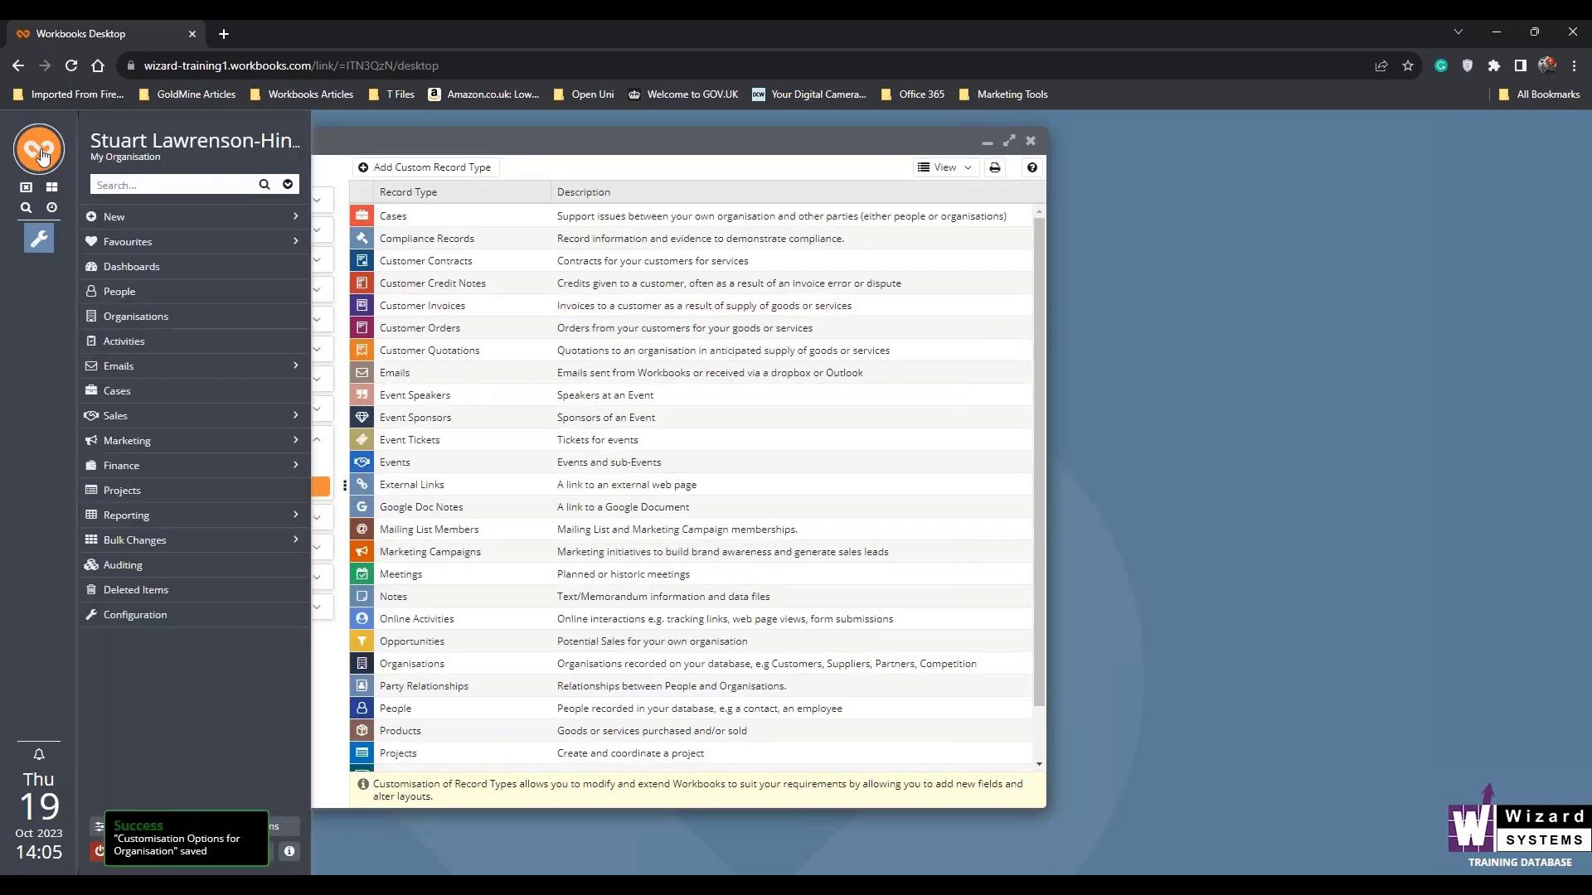
pyautogui.click(178, 308)
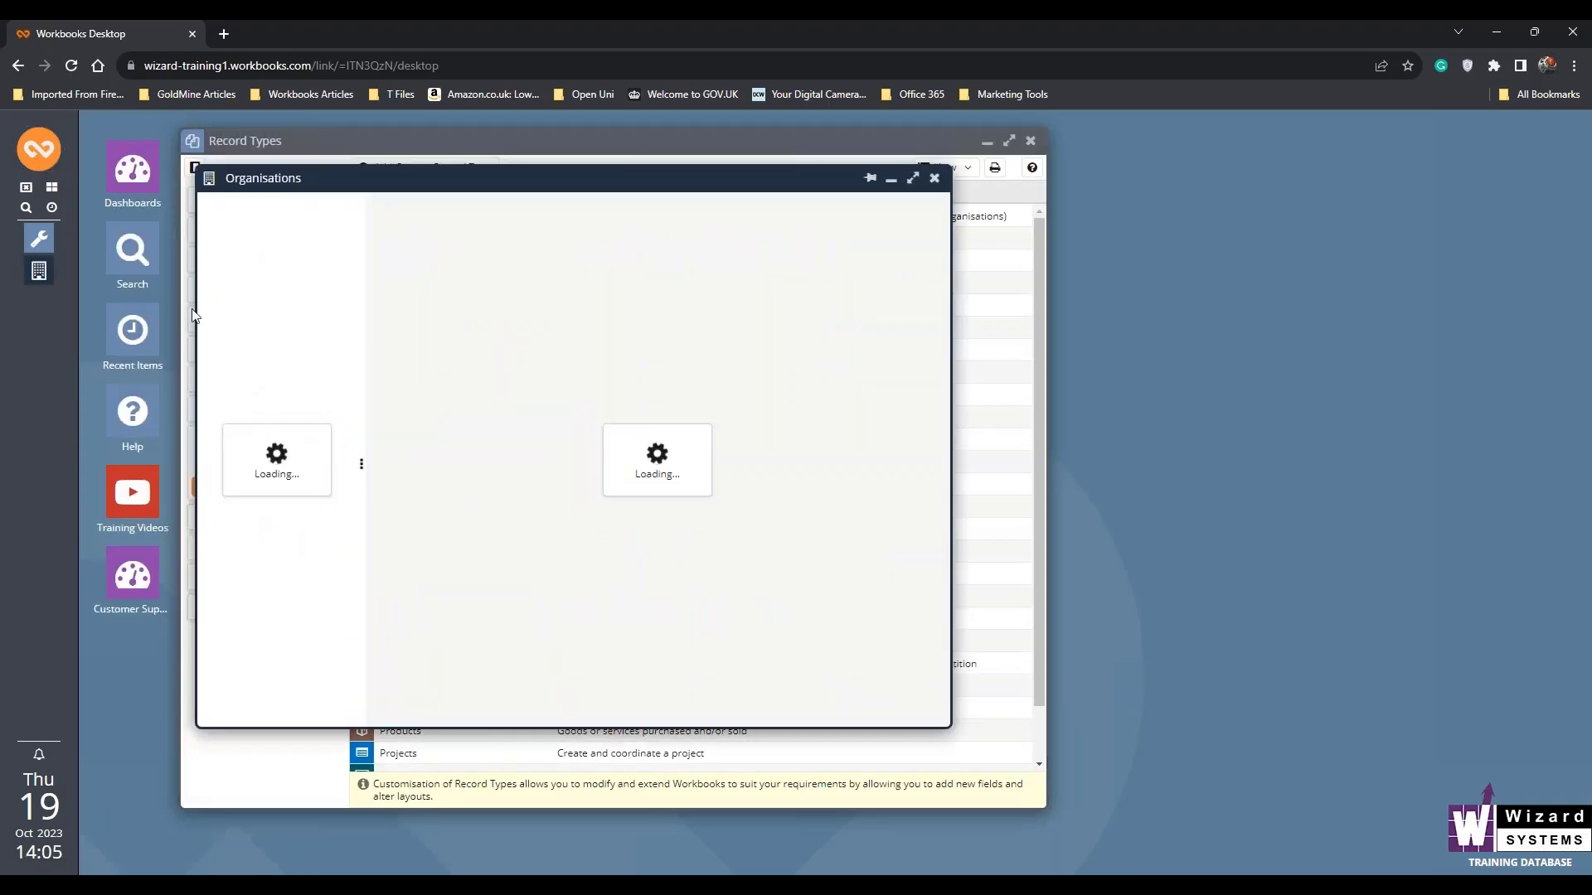
pyautogui.click(445, 257)
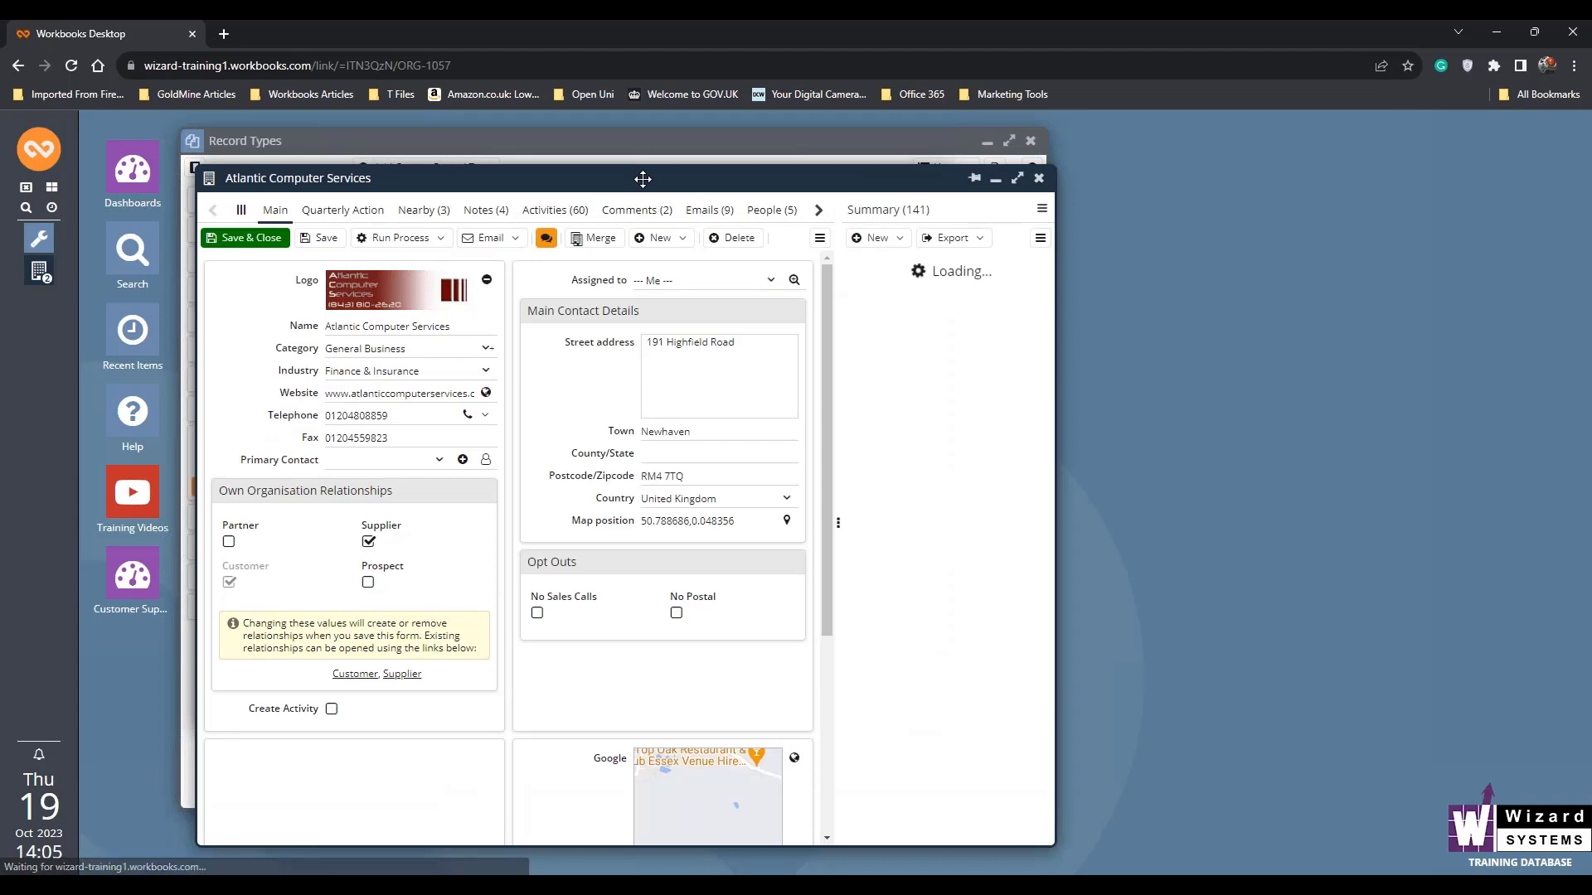
pyautogui.moveTo(627, 178); pyautogui.dragTo(722, 153)
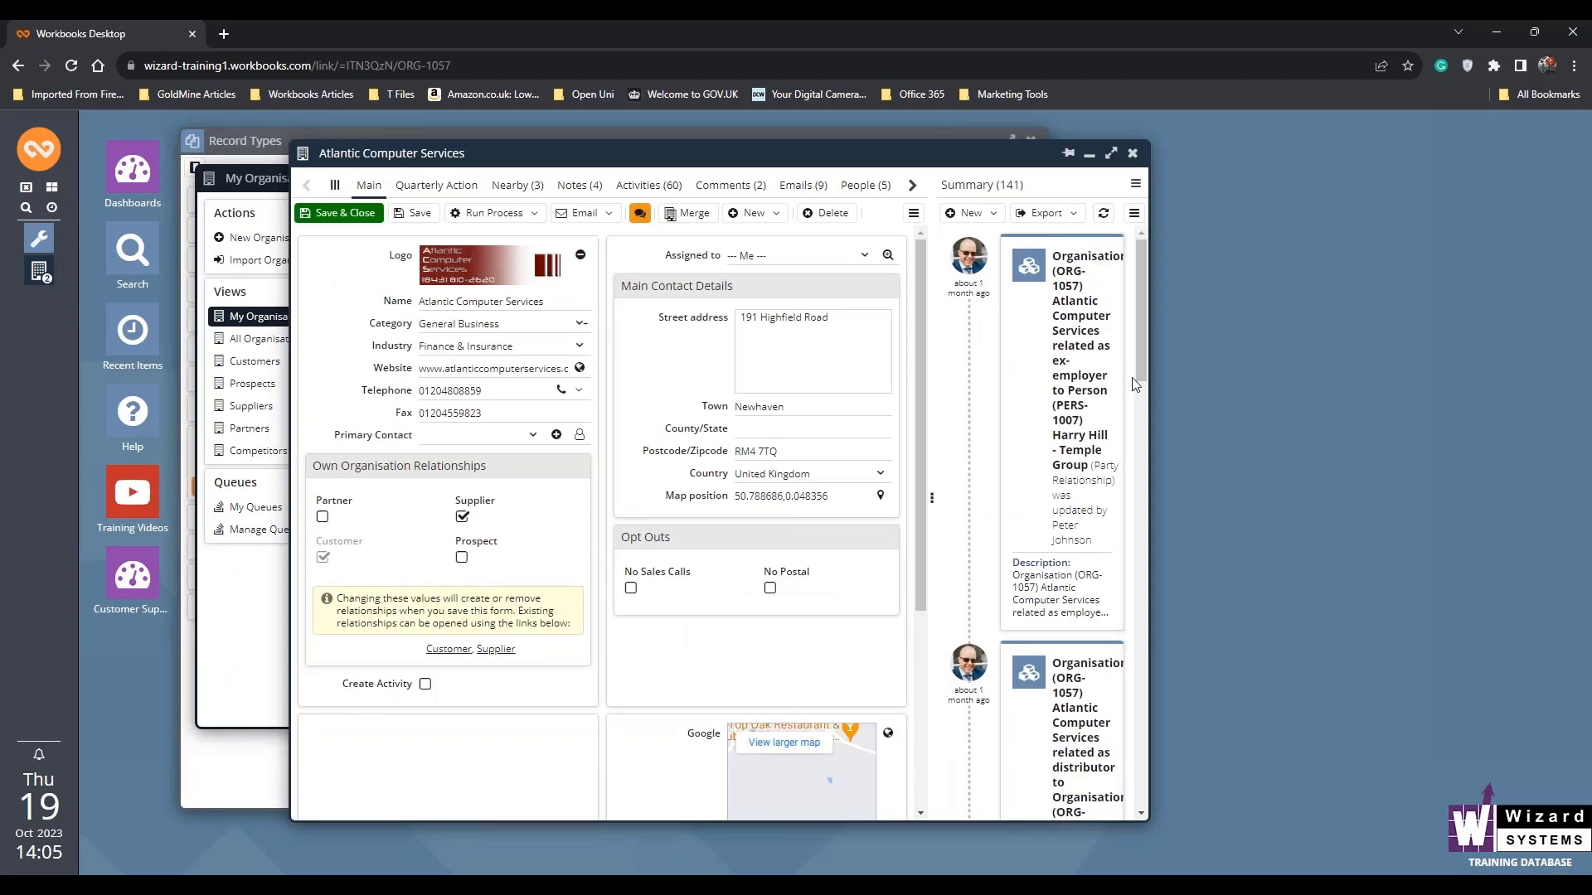
pyautogui.moveTo(1150, 406); pyautogui.dragTo(1285, 410)
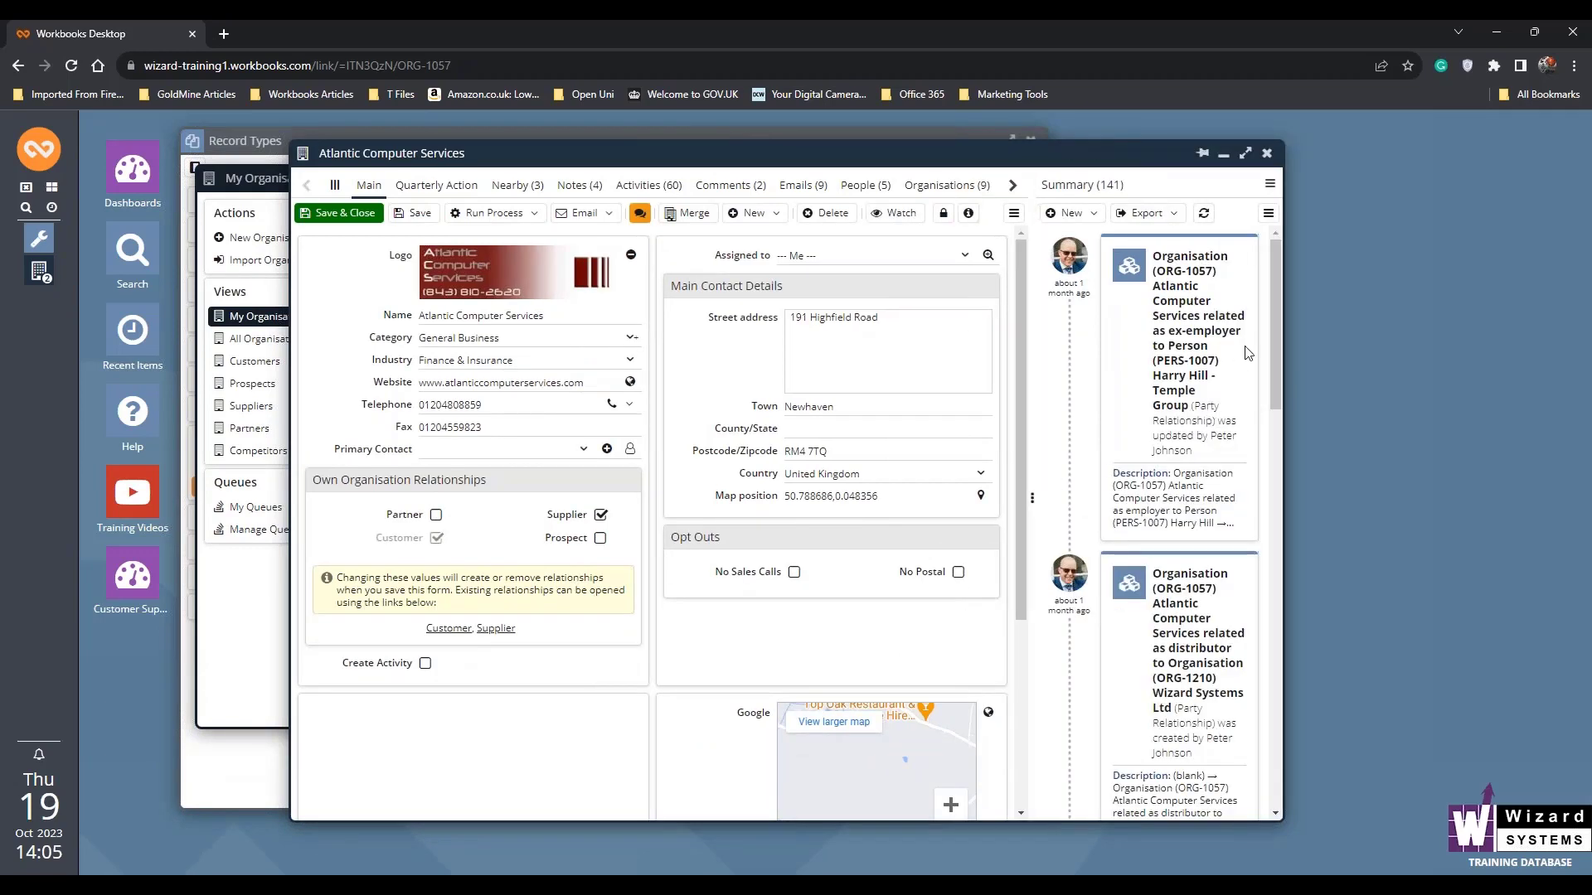
pyautogui.moveTo(1277, 307); pyautogui.dragTo(1256, 282)
# - View People and Cases in turn in the record's side panel, then close the record and the organisations list
pyautogui.click(1270, 186)
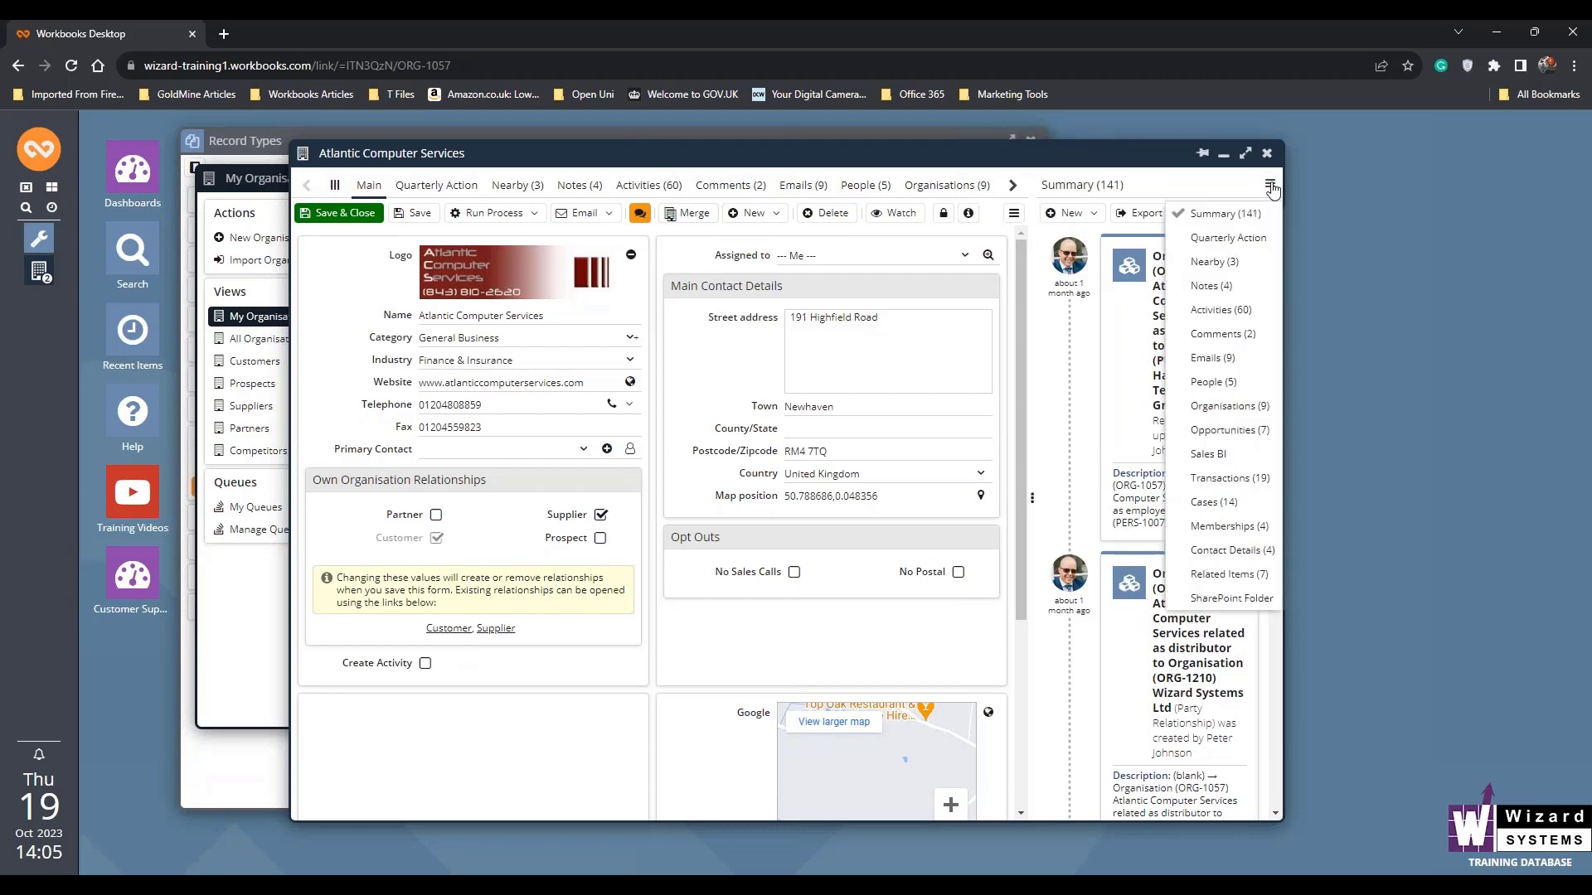
pyautogui.click(1225, 389)
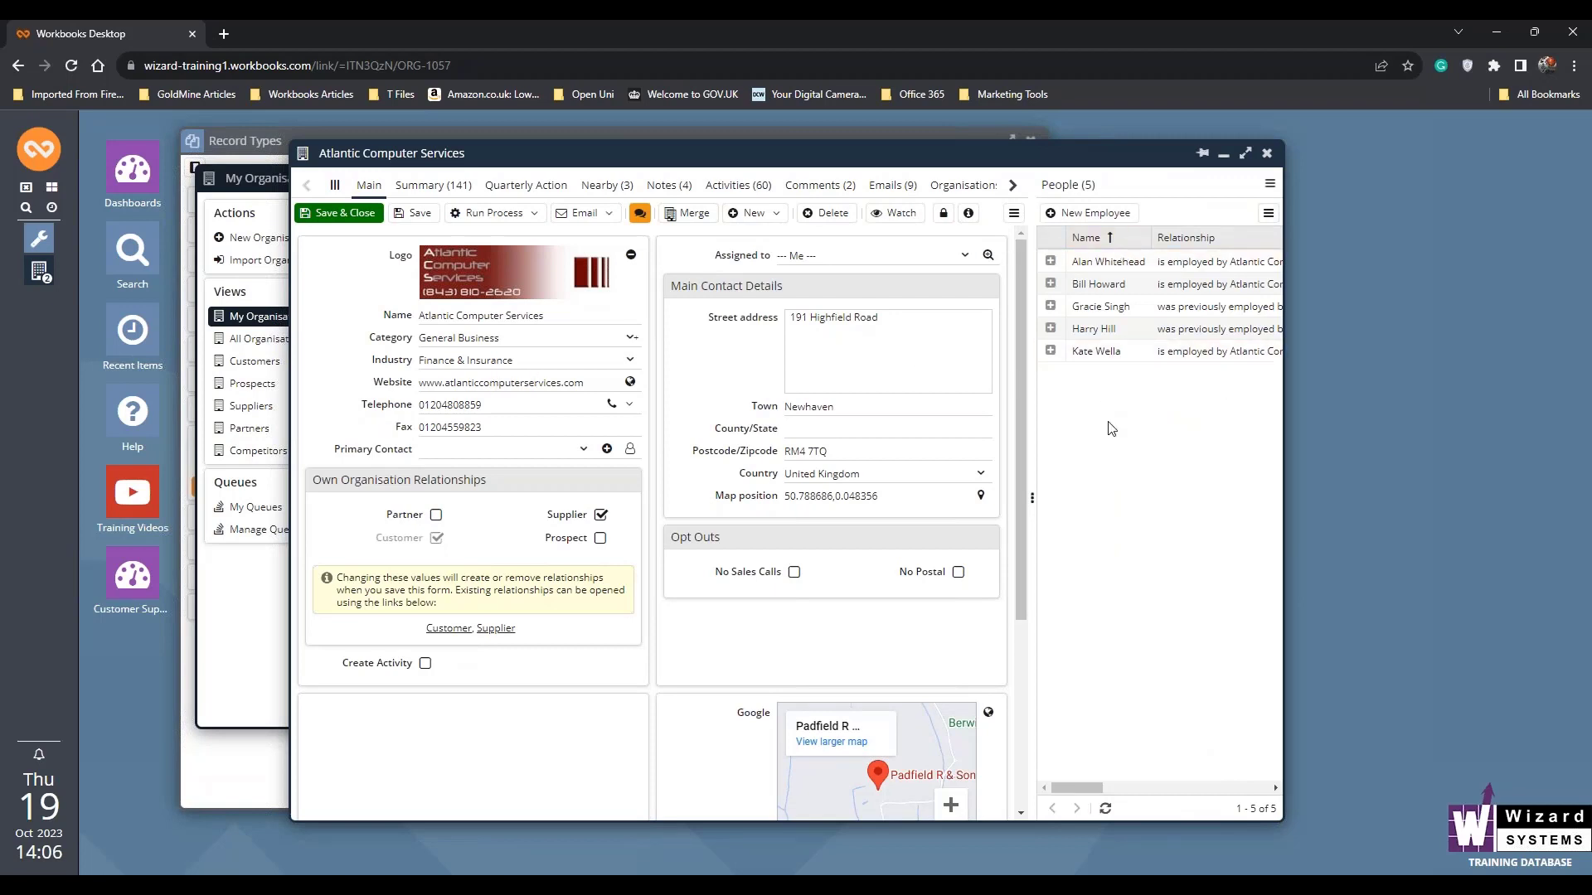
pyautogui.click(1270, 184)
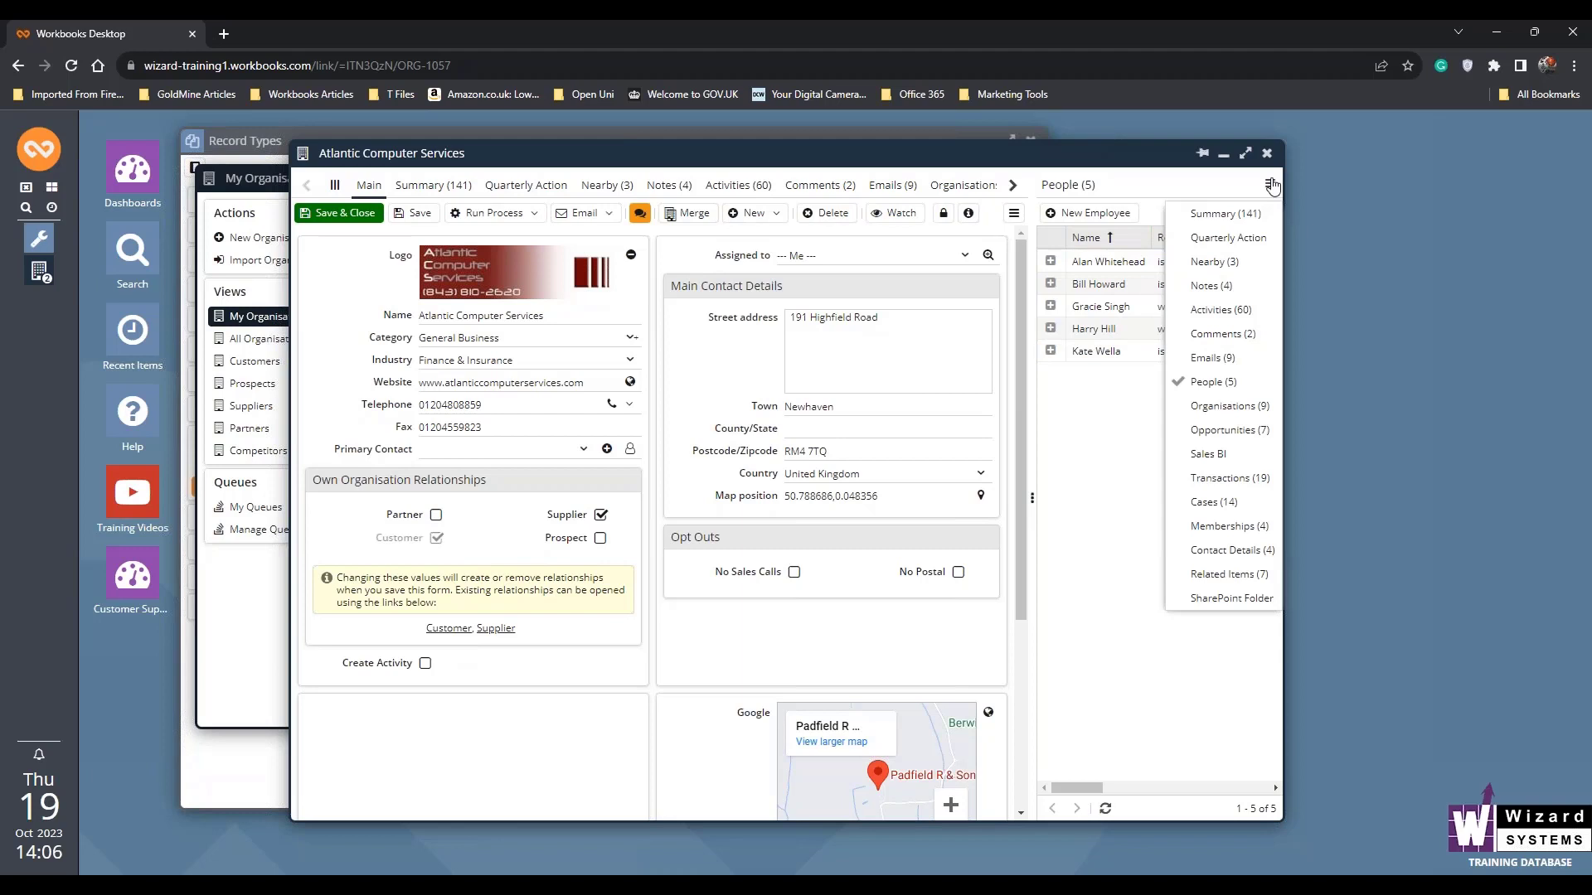
pyautogui.click(1210, 503)
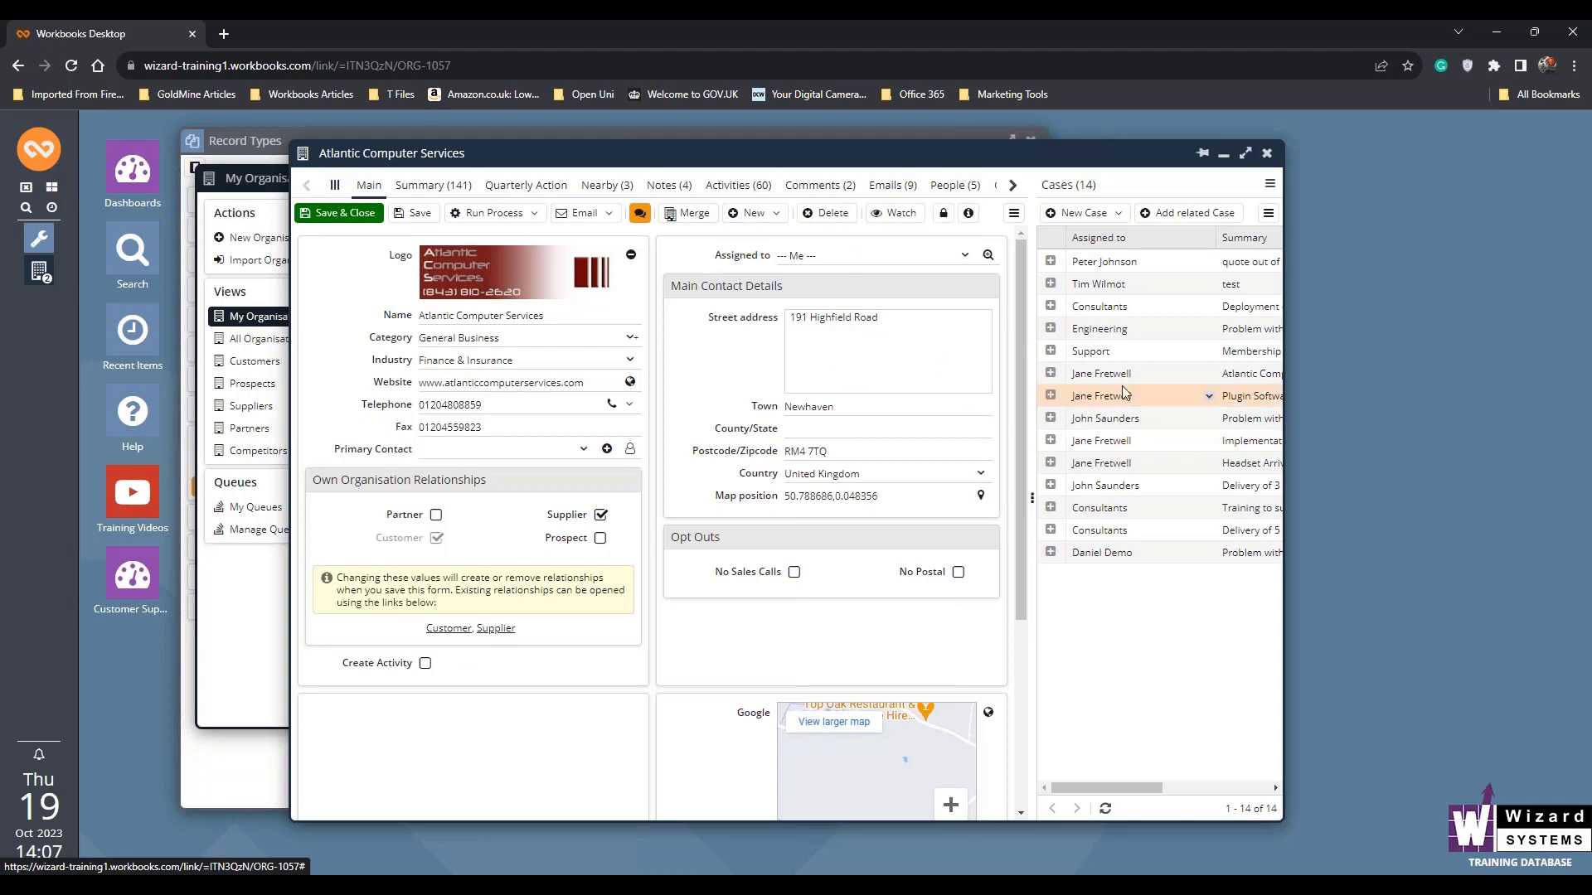
pyautogui.click(1268, 155)
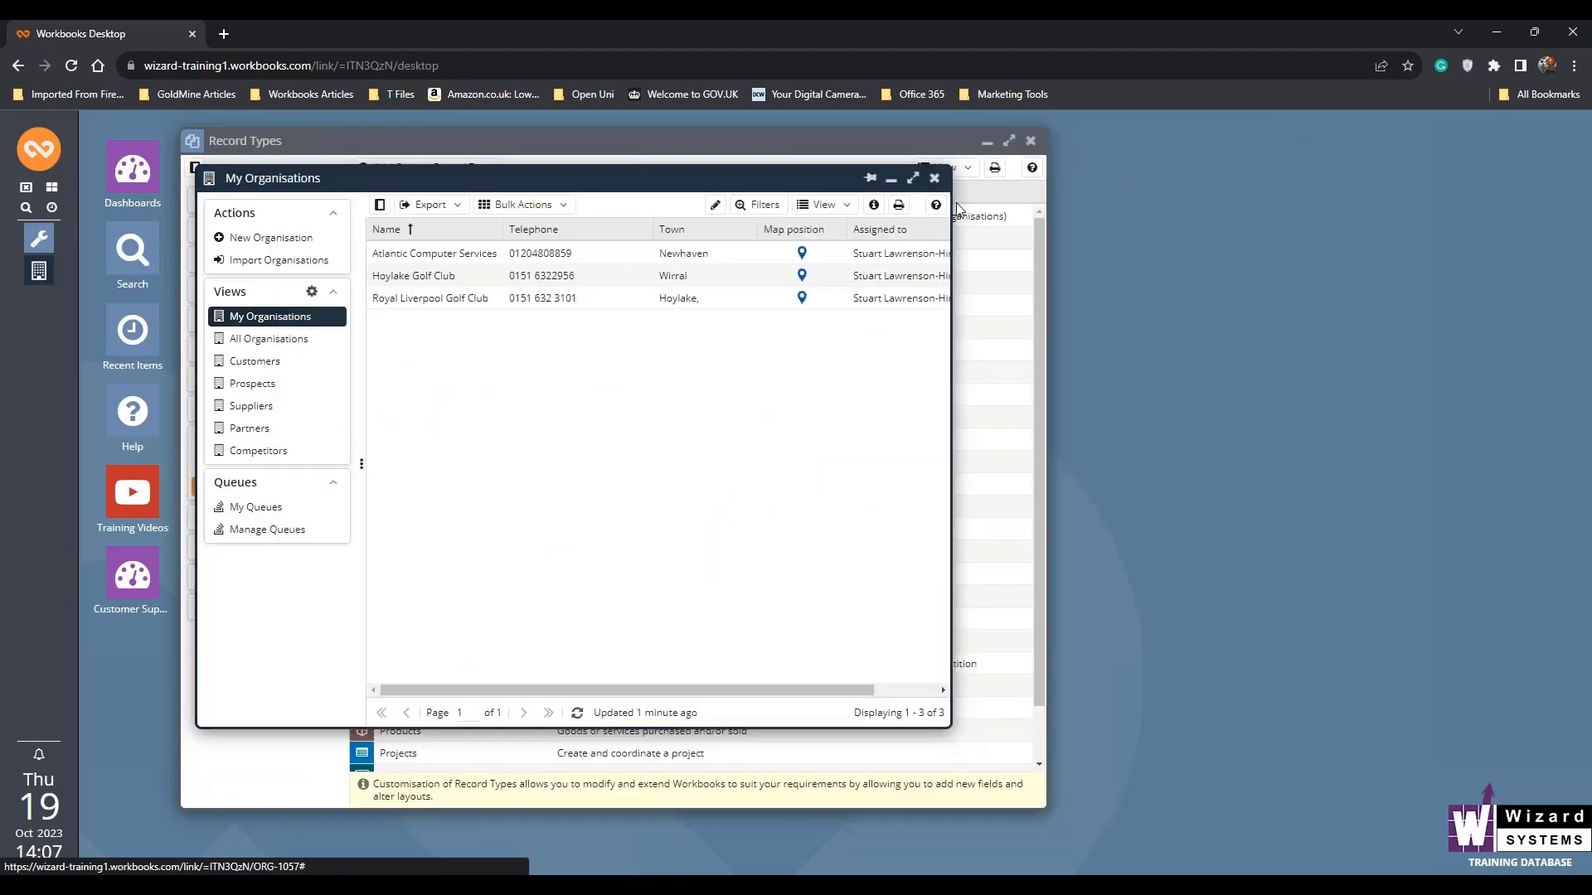
pyautogui.click(932, 195)
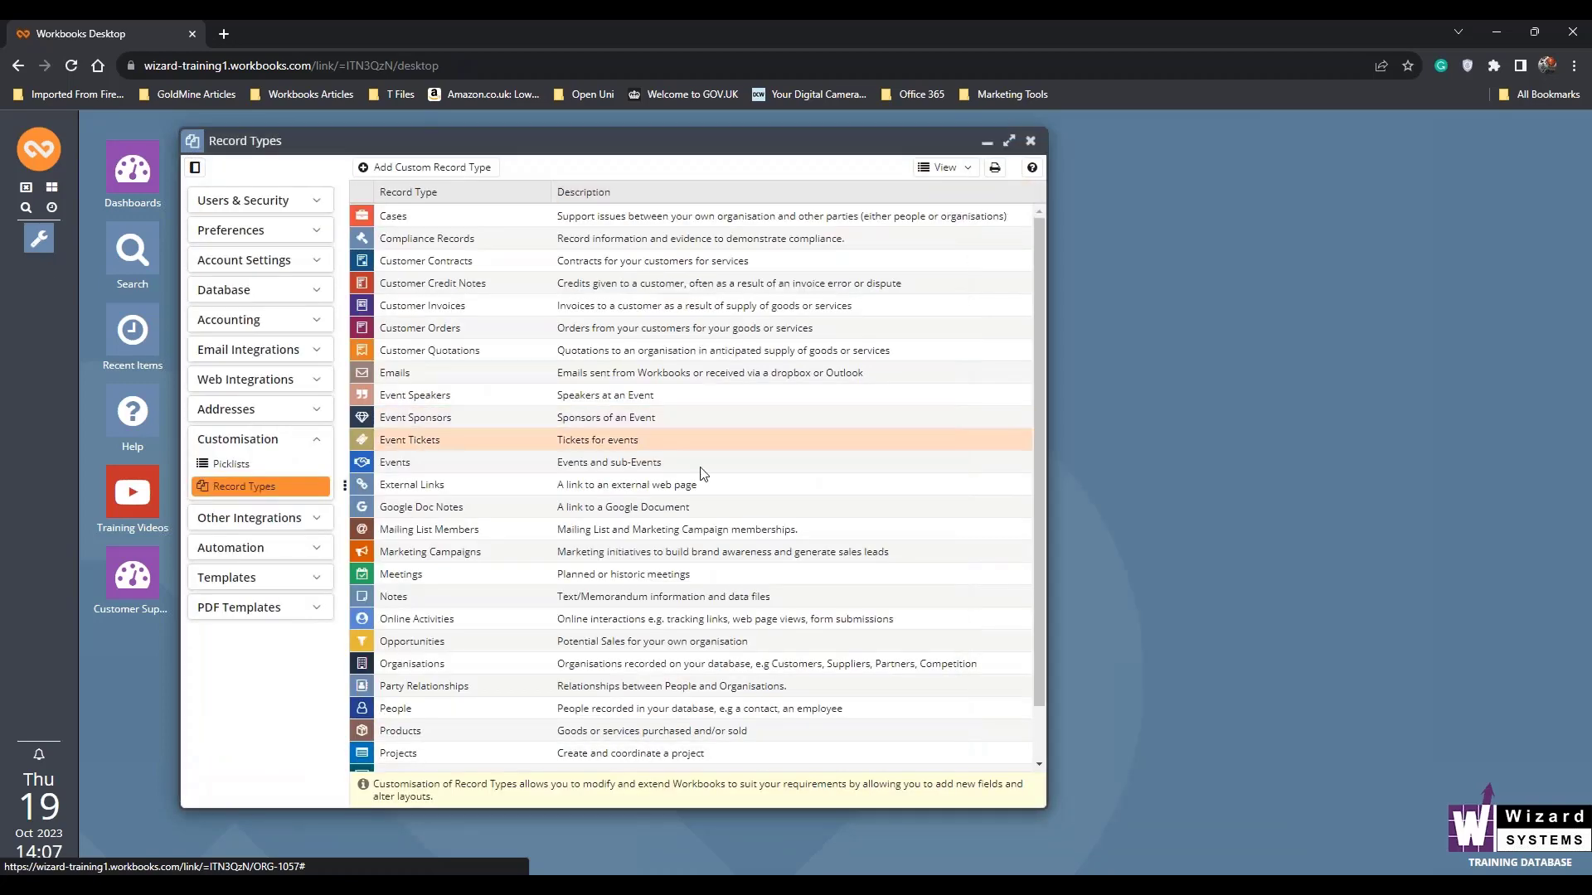
# - Open the Standard View form layout of the People record type
pyautogui.click(408, 715)
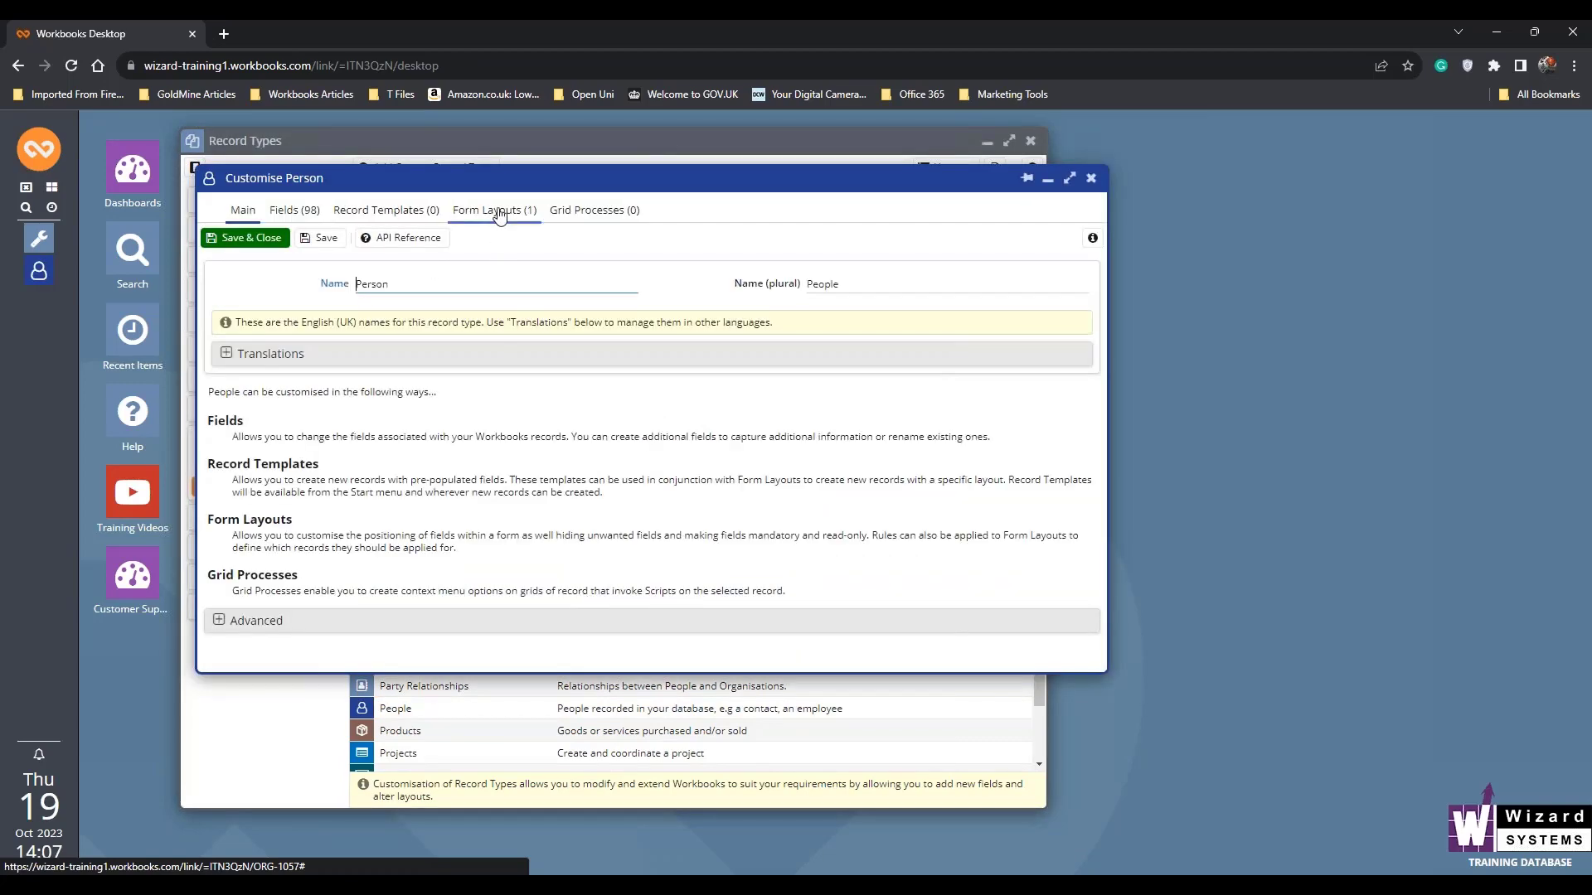
pyautogui.click(496, 210)
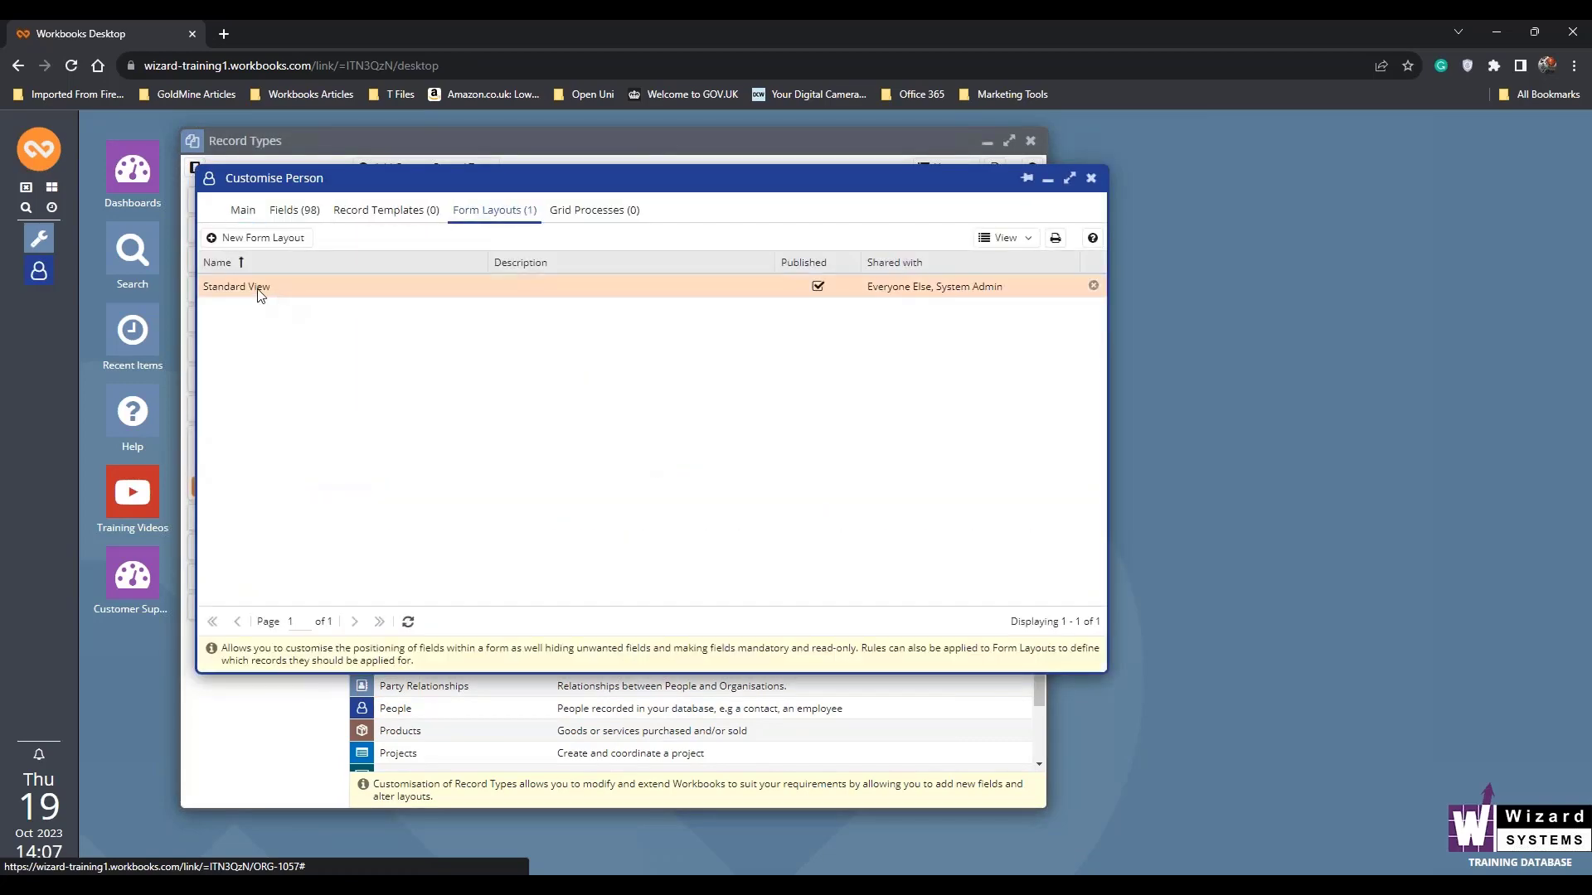
pyautogui.click(260, 292)
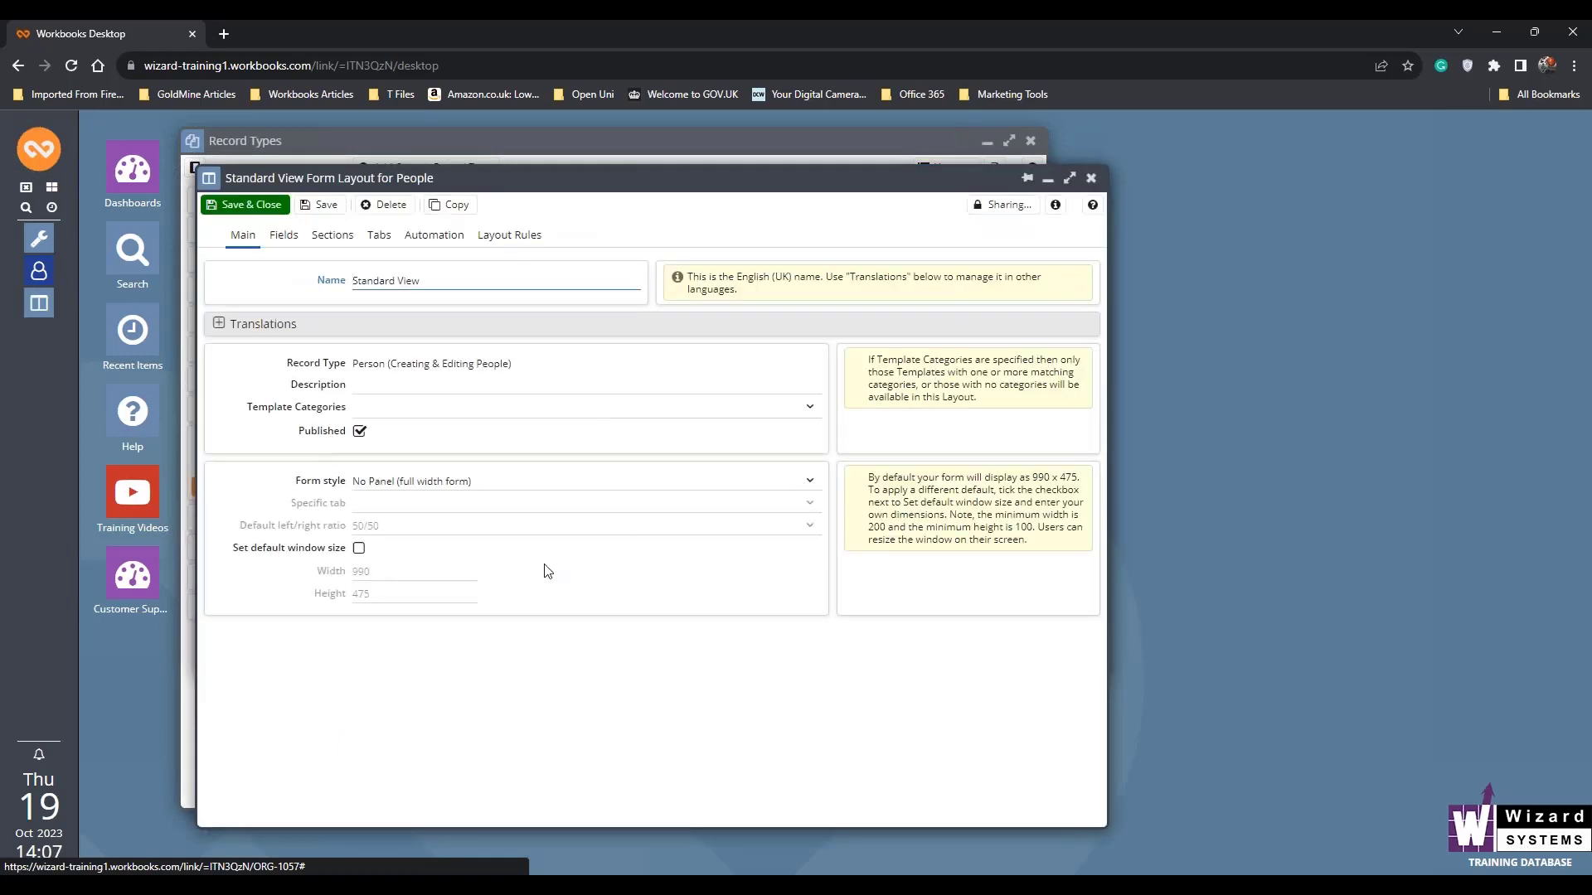
# - Set the form style to "Panel on the right", the default left/right ratio to 75/25 and the specific tab to Summary
pyautogui.click(811, 482)
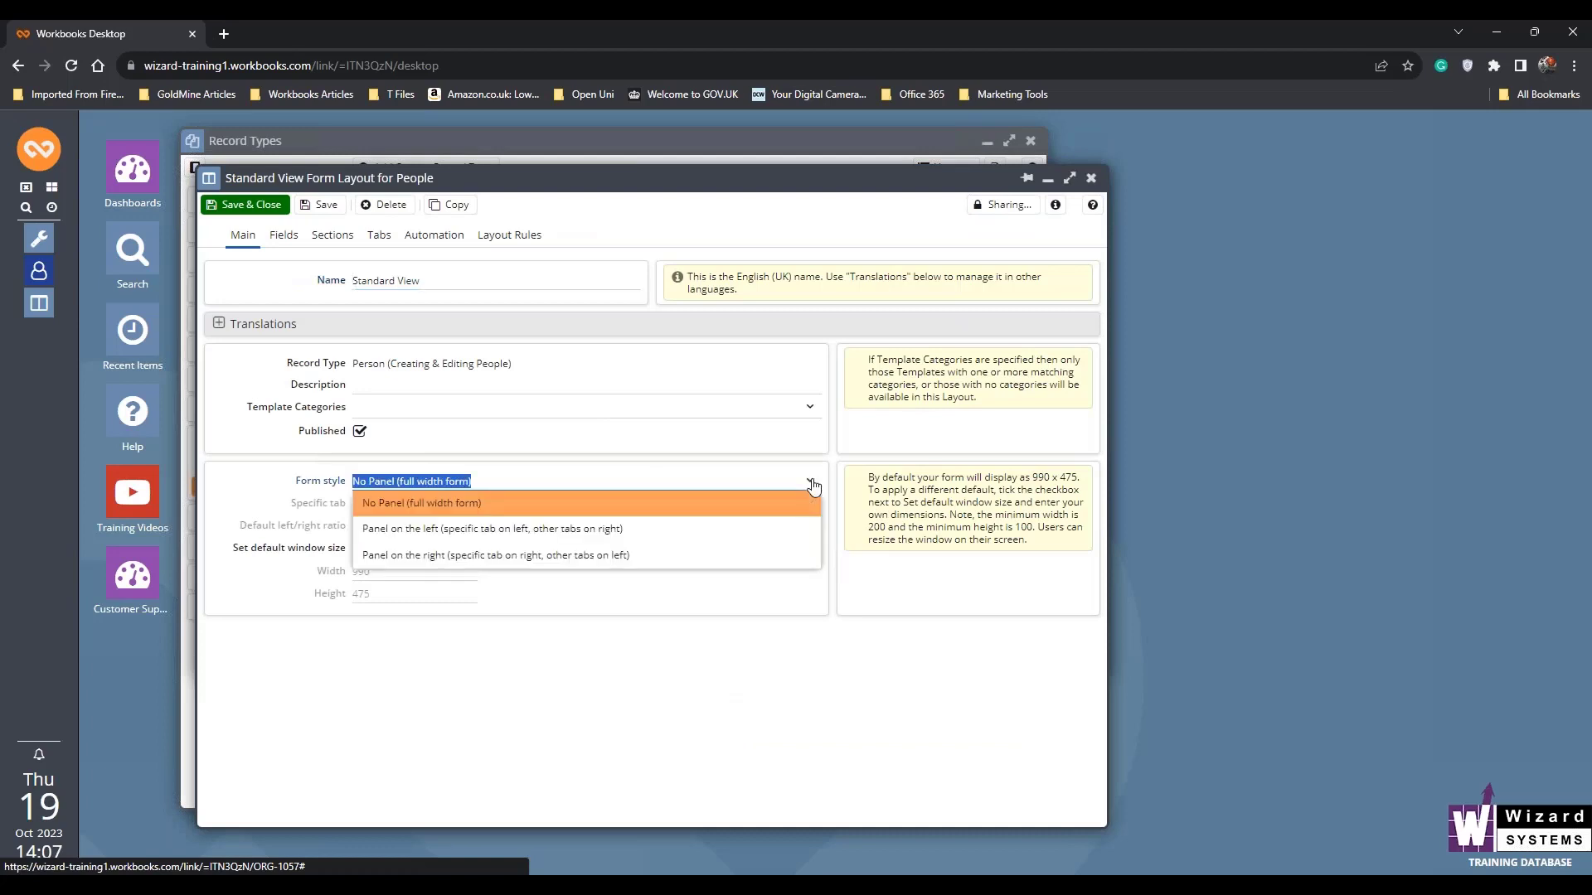
pyautogui.click(718, 555)
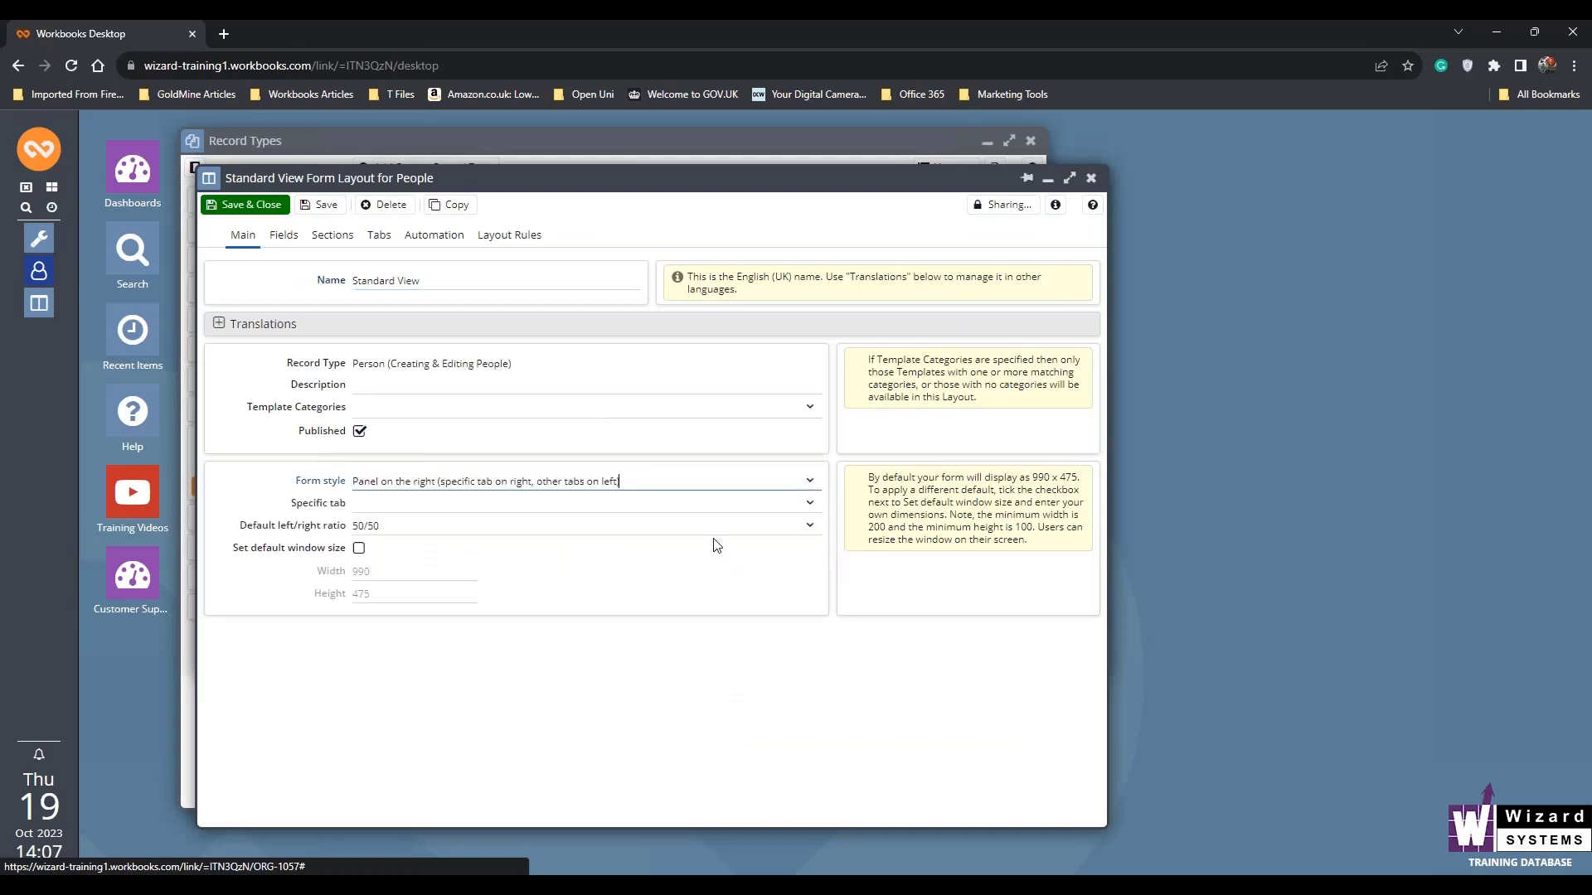
pyautogui.click(811, 525)
pyautogui.click(485, 730)
pyautogui.click(809, 505)
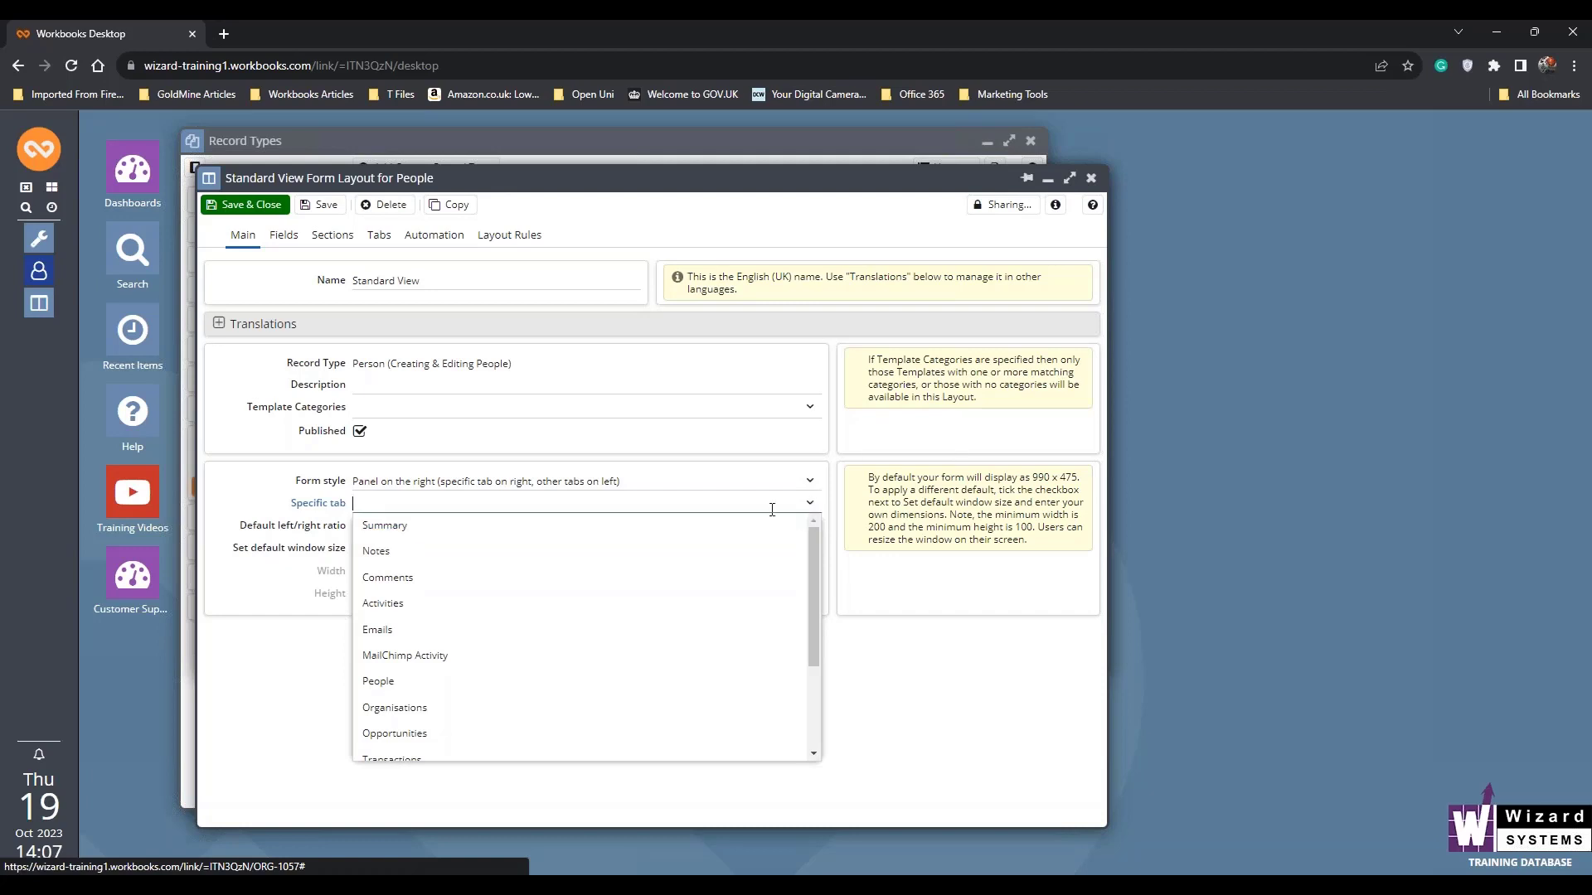
pyautogui.click(555, 536)
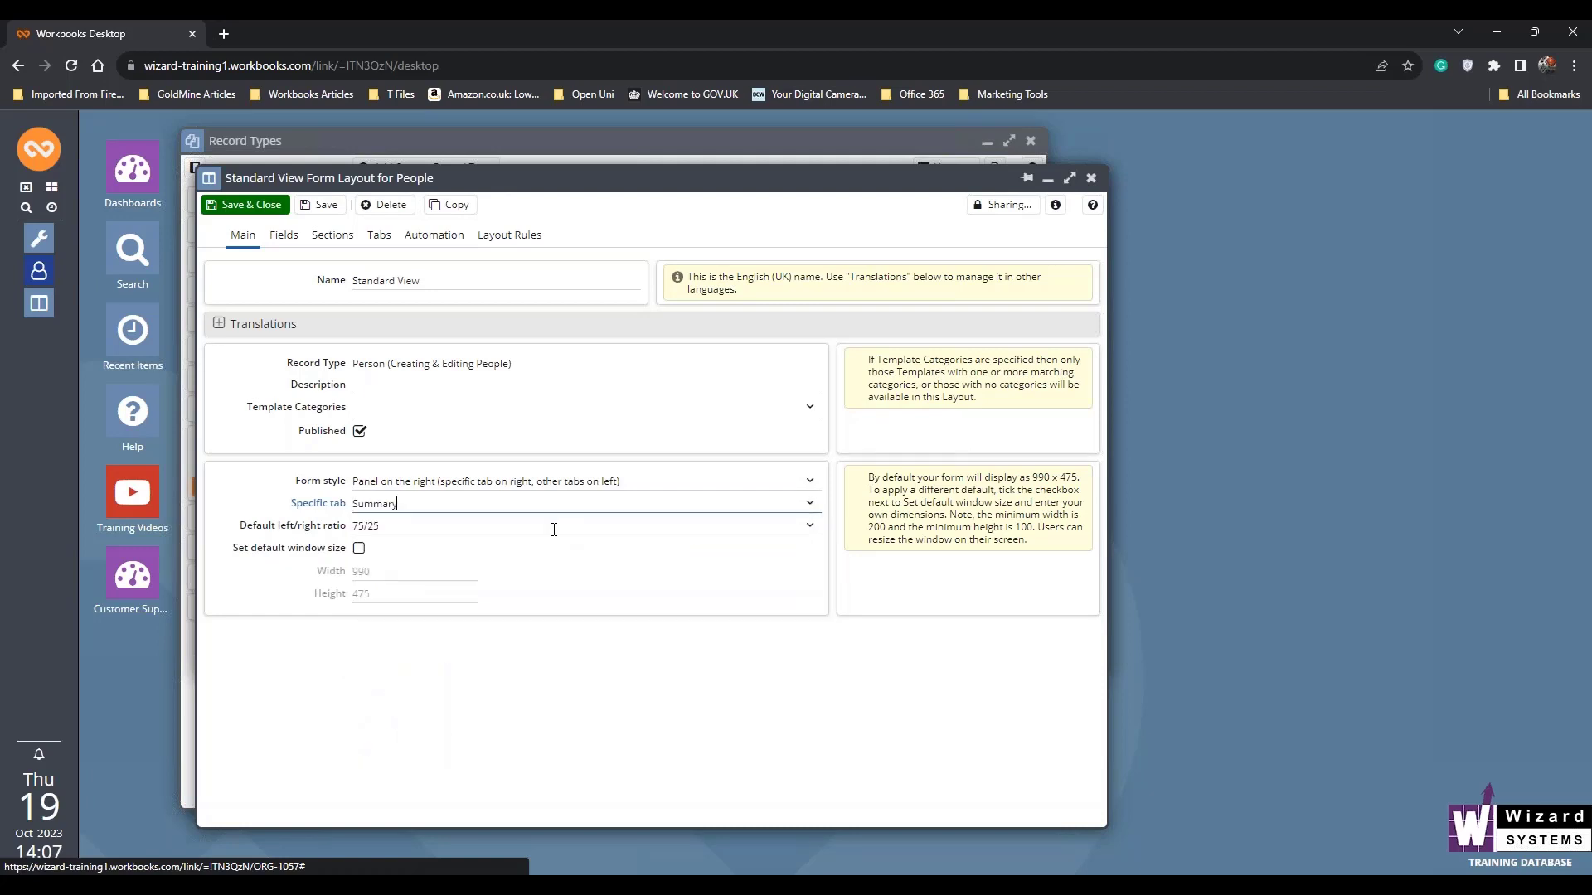
# - Save and close the Standard View layout and the Person customisation
pyautogui.click(245, 205)
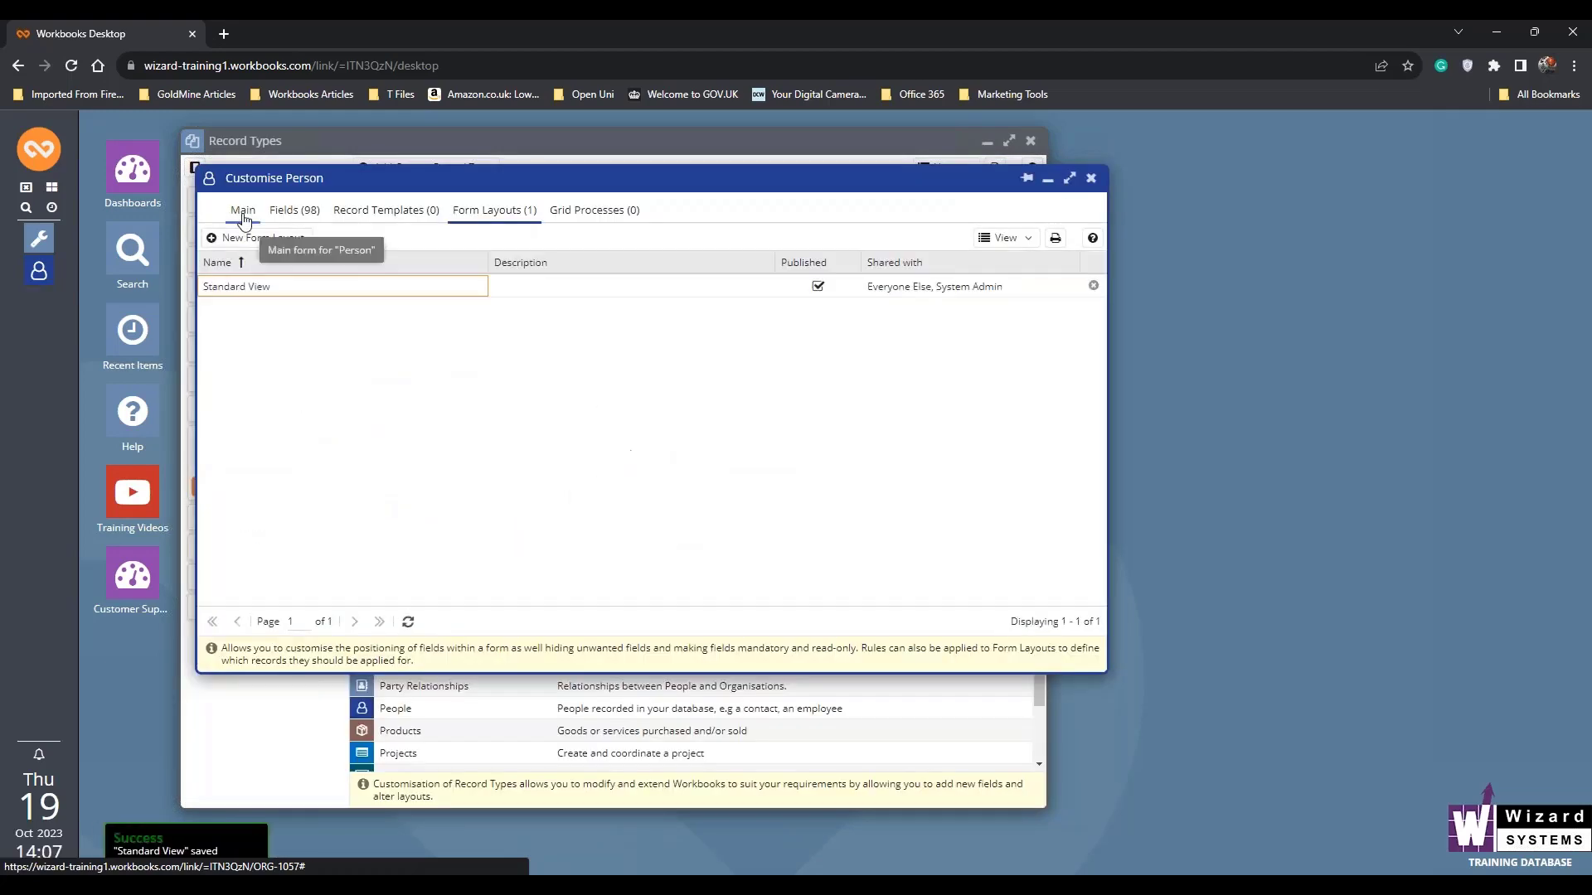
pyautogui.click(243, 209)
pyautogui.click(242, 238)
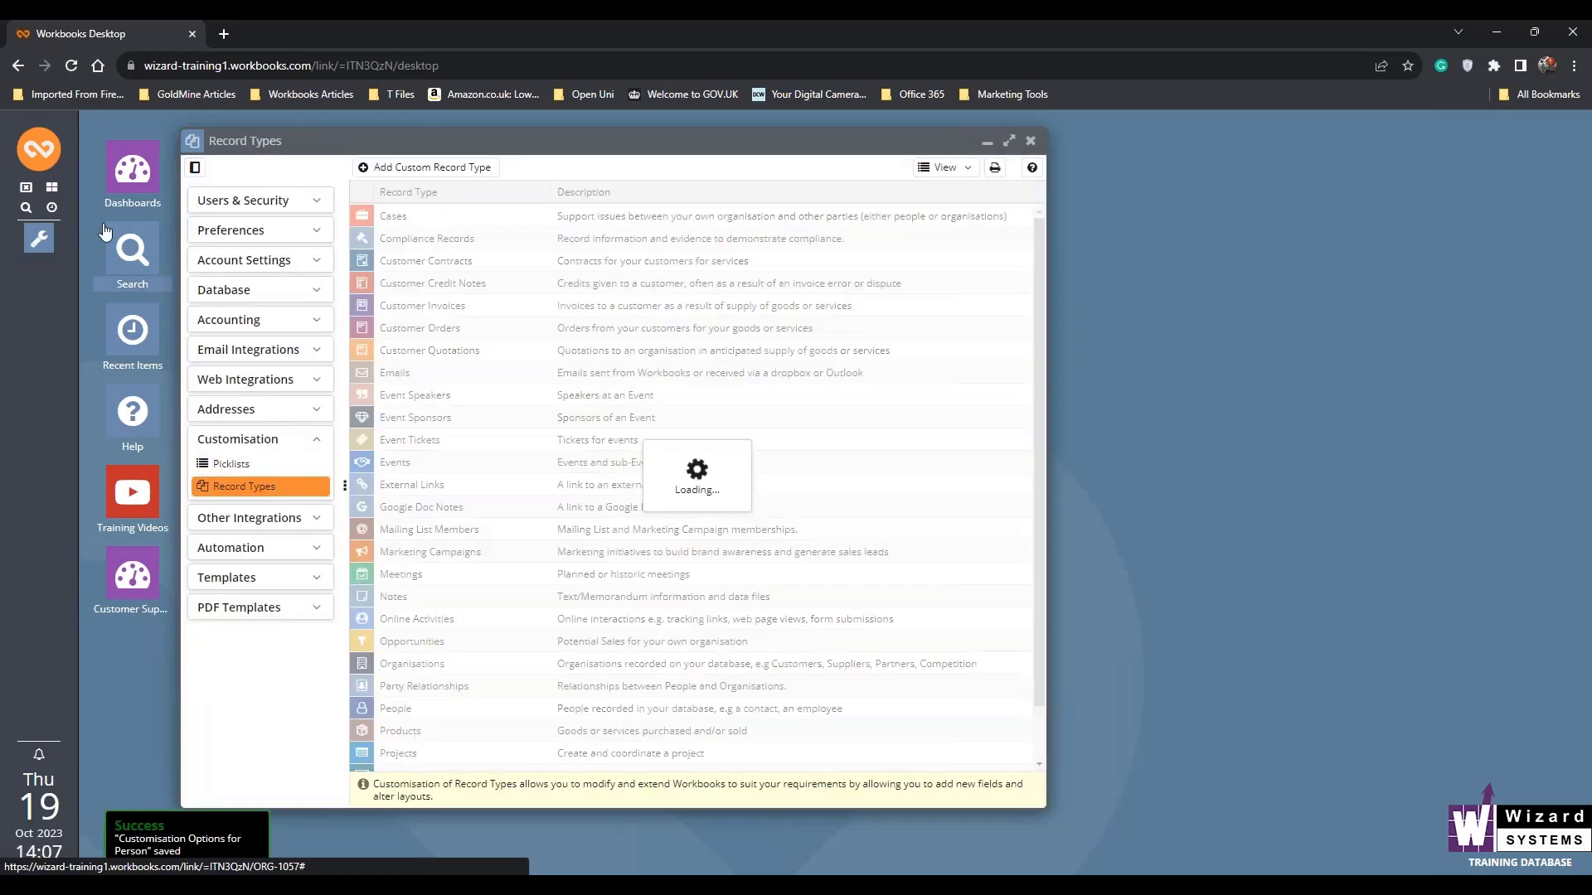
# - Open the Chipping Sodbury contact's record from the My People list and move its window to inspect the Summary panel
pyautogui.click(39, 149)
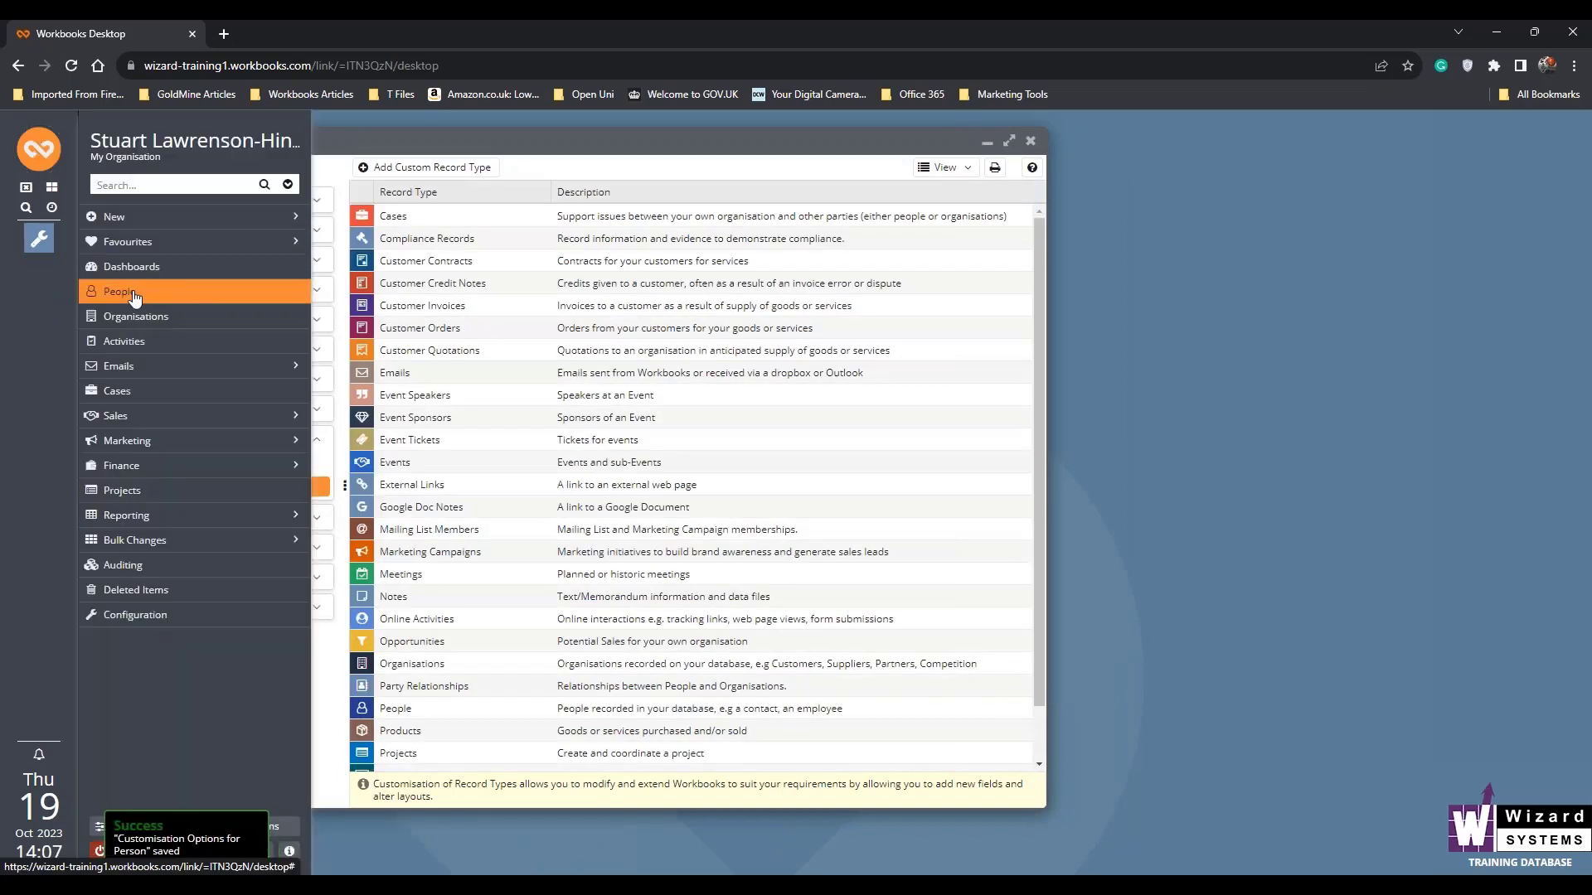
pyautogui.click(131, 292)
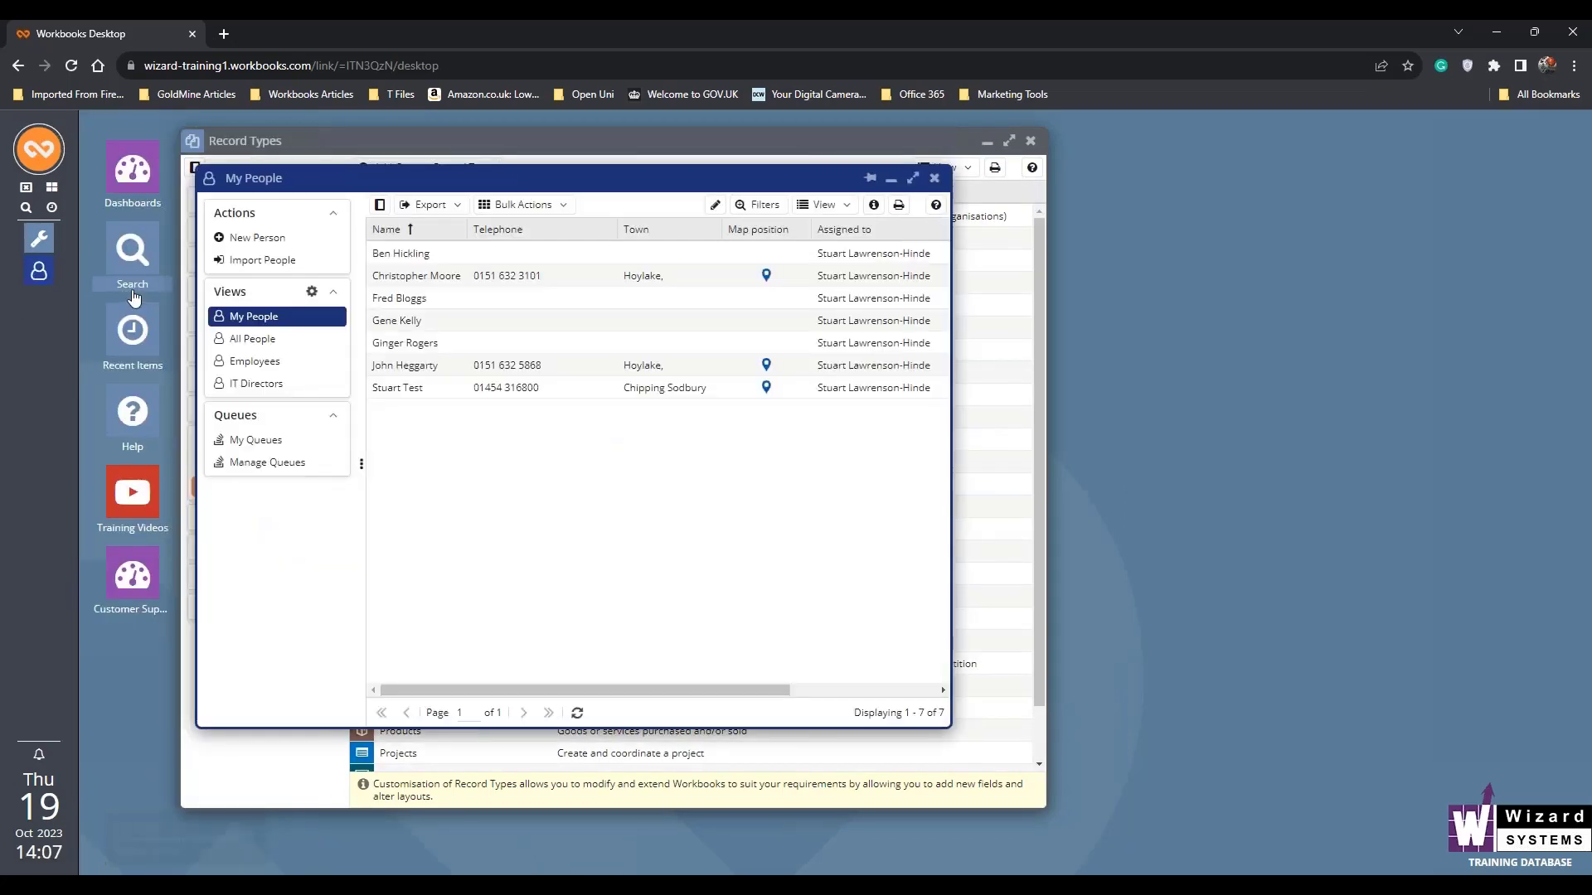
pyautogui.click(417, 390)
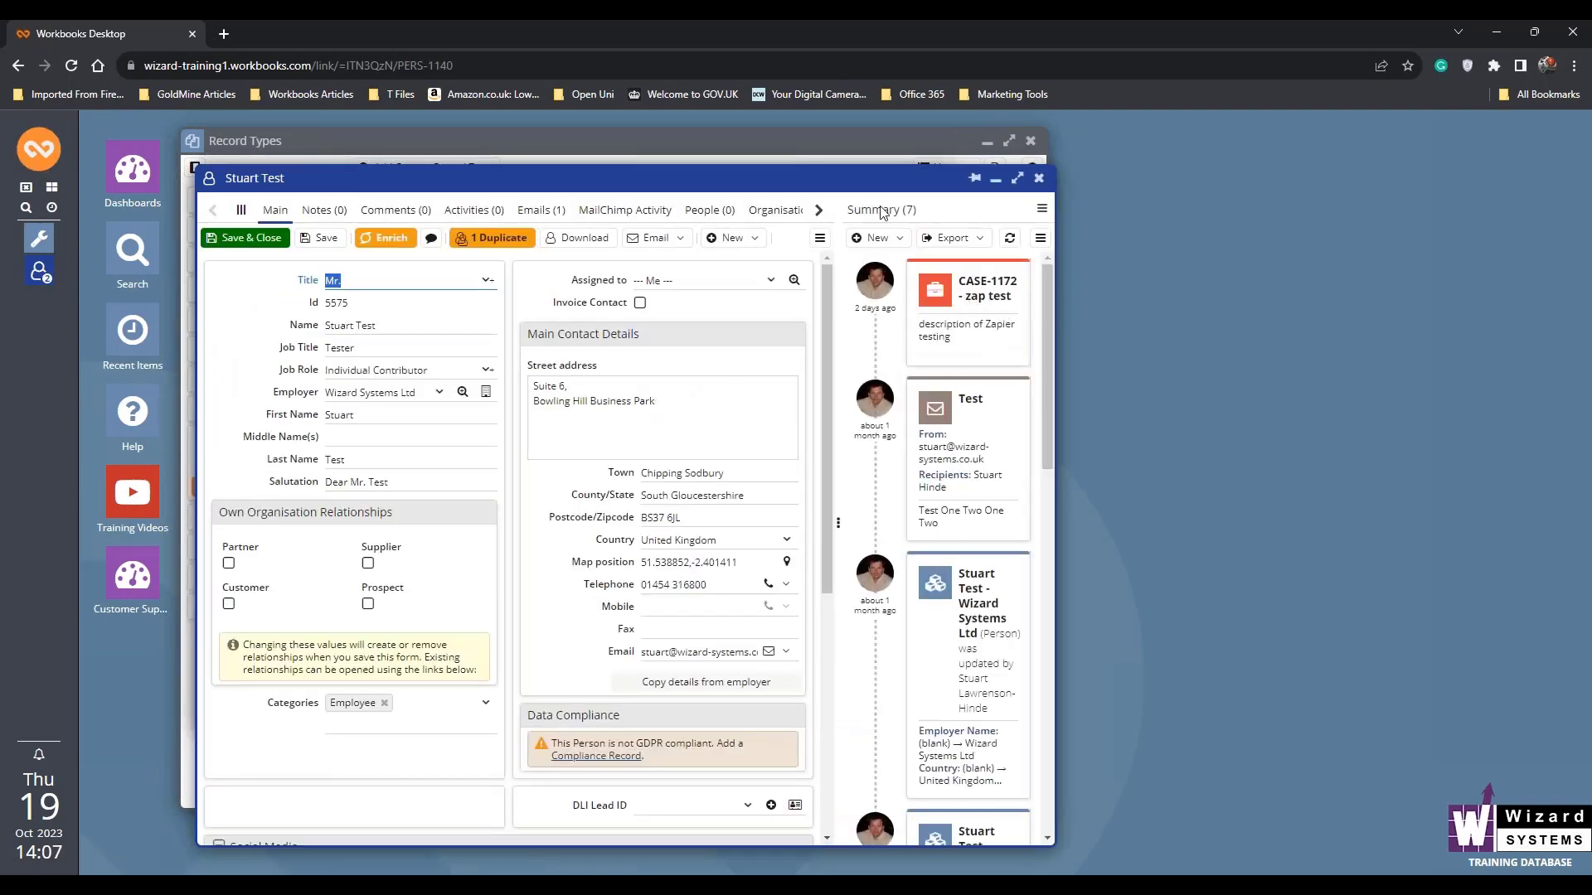
pyautogui.moveTo(801, 185); pyautogui.dragTo(925, 156)
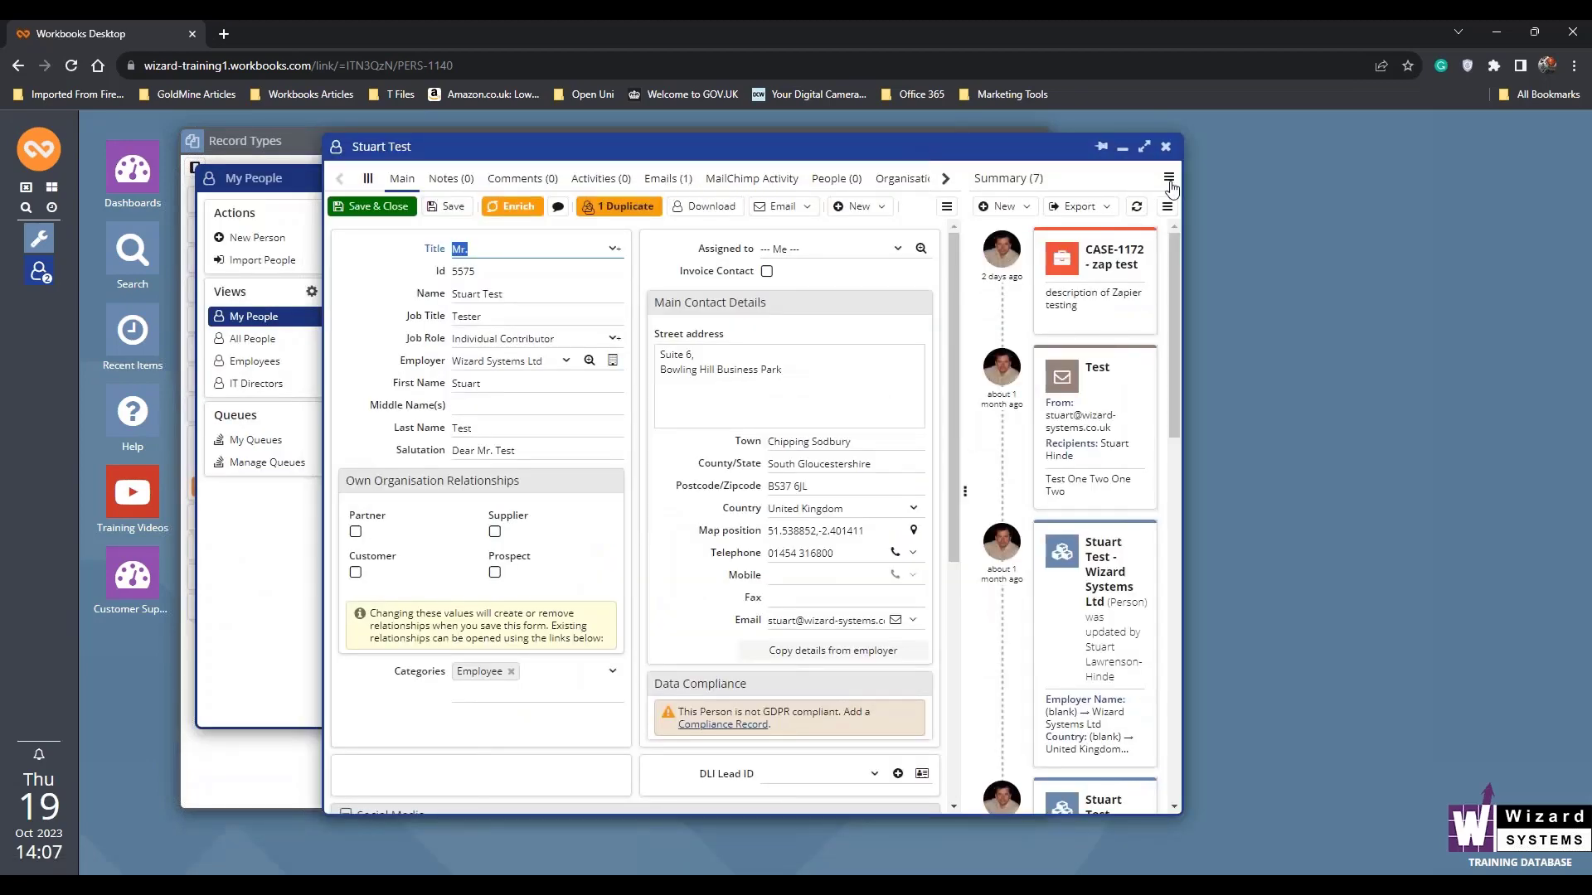
# - View MailChimp Activity, Organisations and Memberships in turn in the person record's side panel
pyautogui.click(1169, 176)
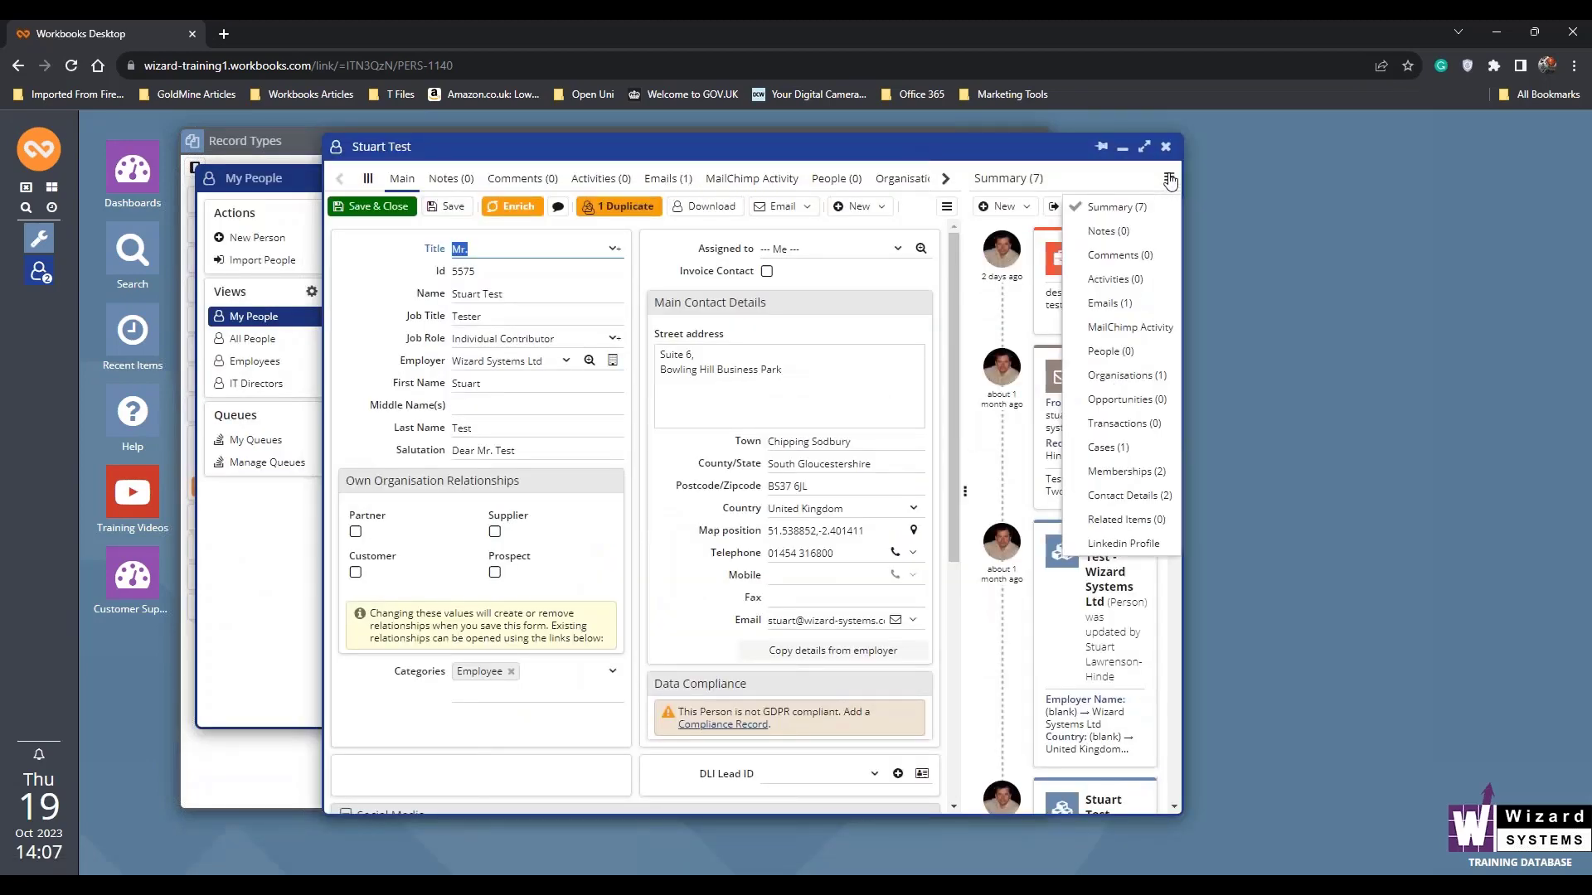
pyautogui.click(1129, 327)
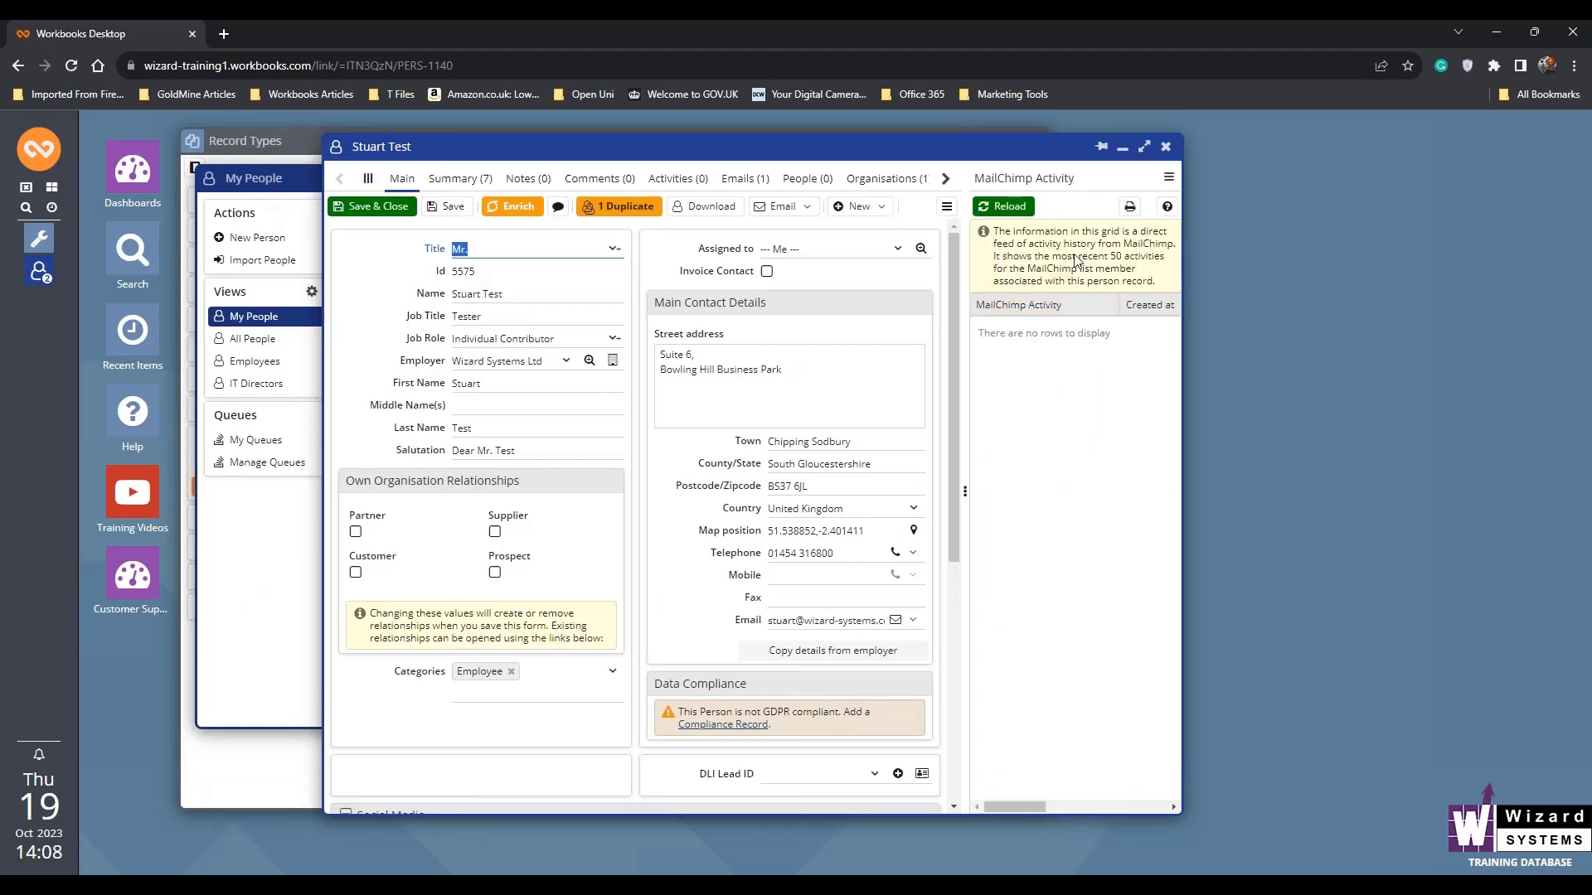
pyautogui.click(1169, 177)
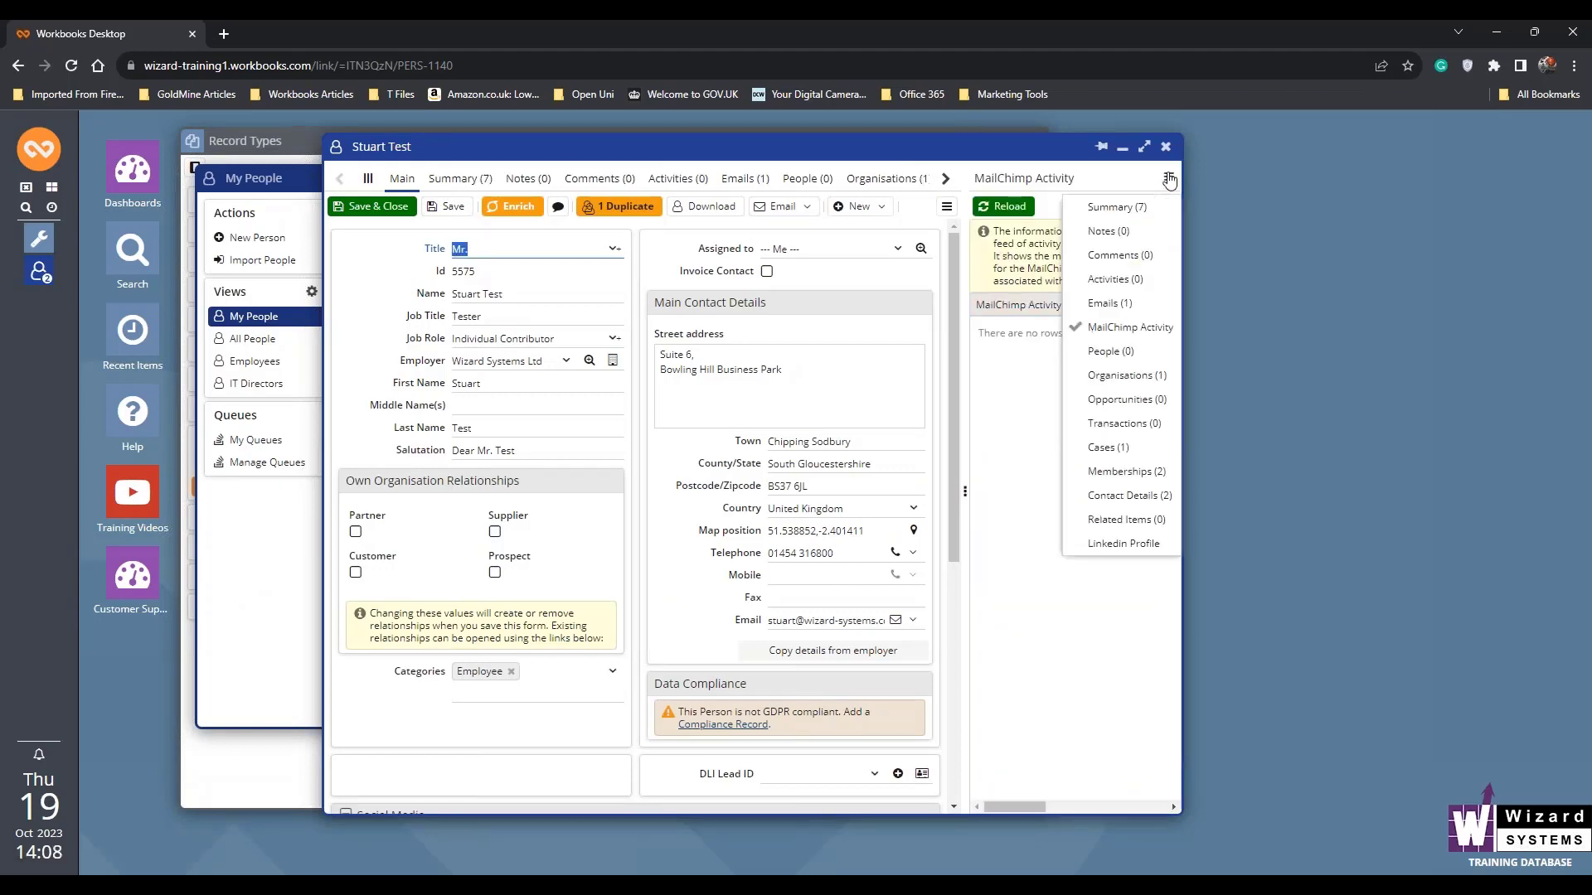
pyautogui.click(1129, 375)
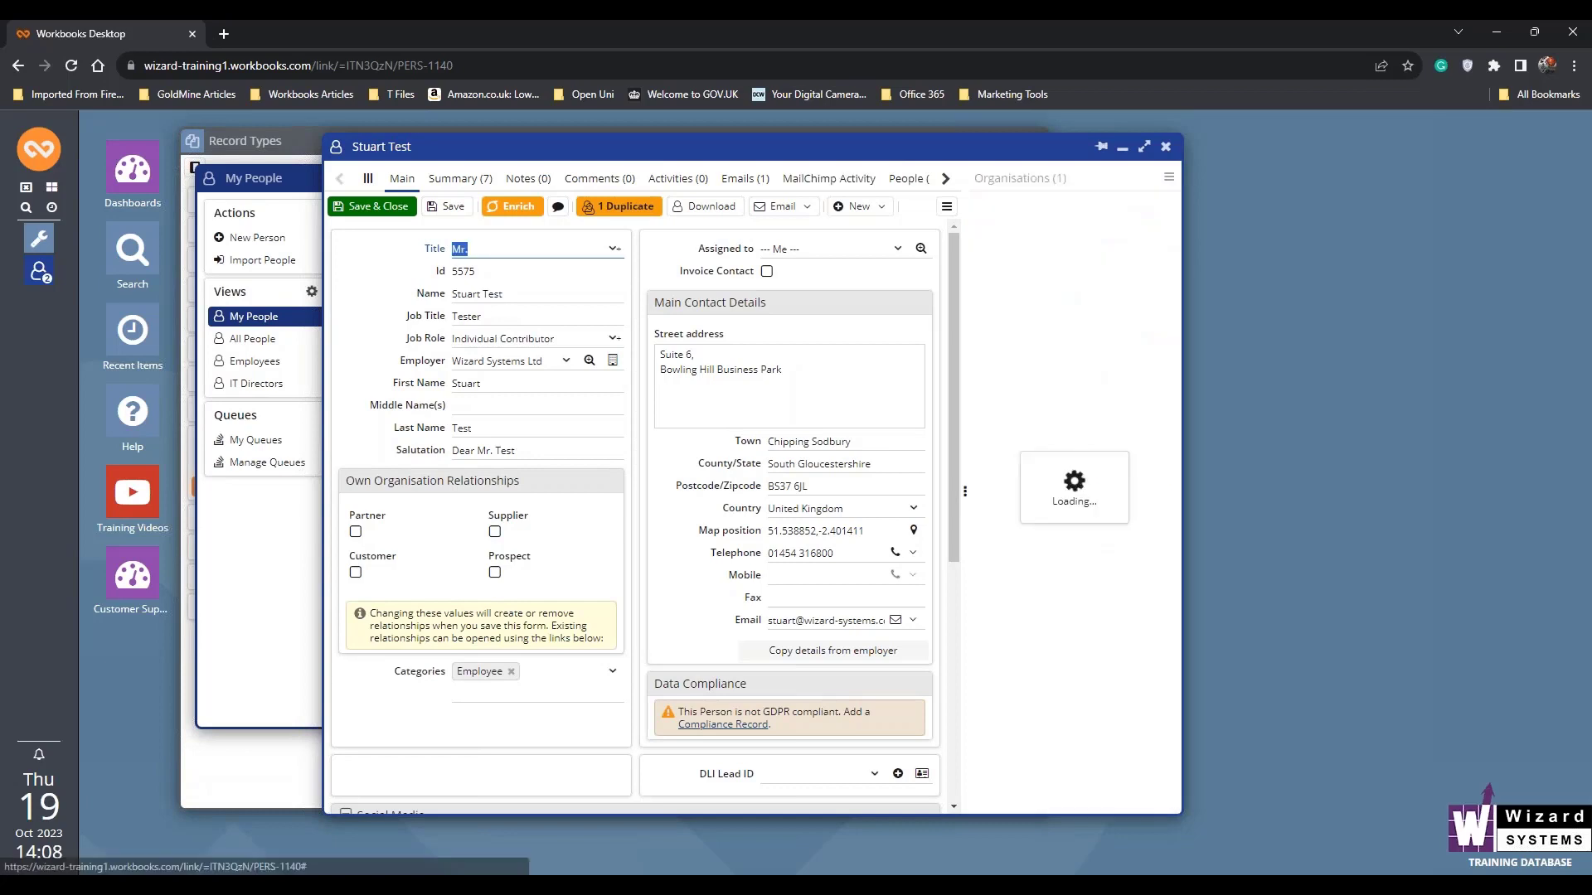
pyautogui.click(1169, 177)
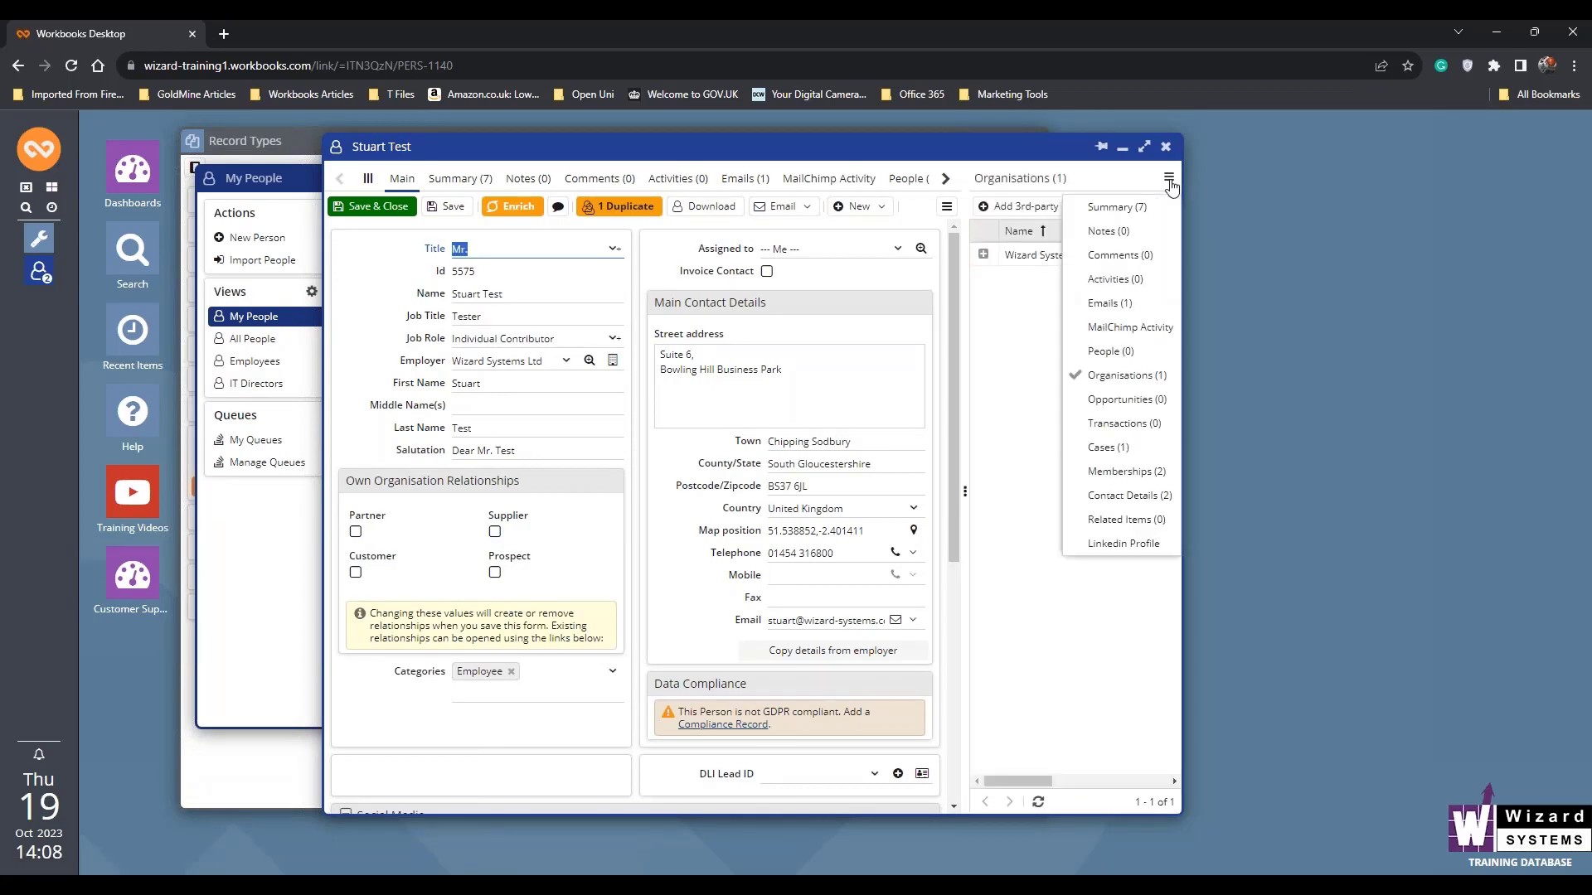
pyautogui.click(1097, 473)
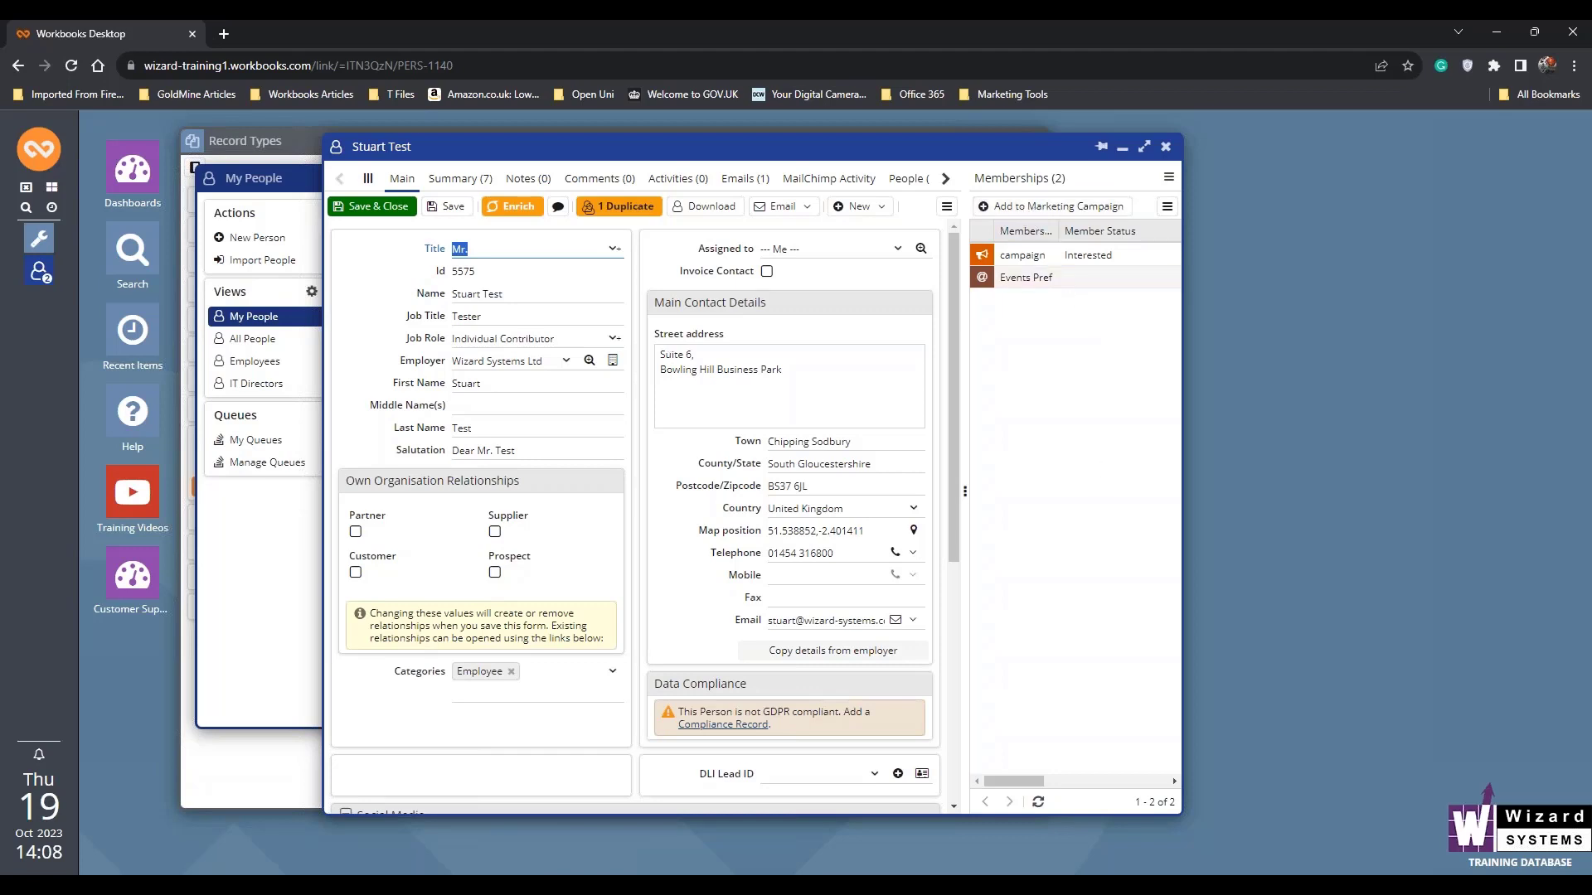
# - Add the person to the Monthly Newsletter marketing campaign with membership status Interested, then save and close the membership and the person record
pyautogui.click(1035, 209)
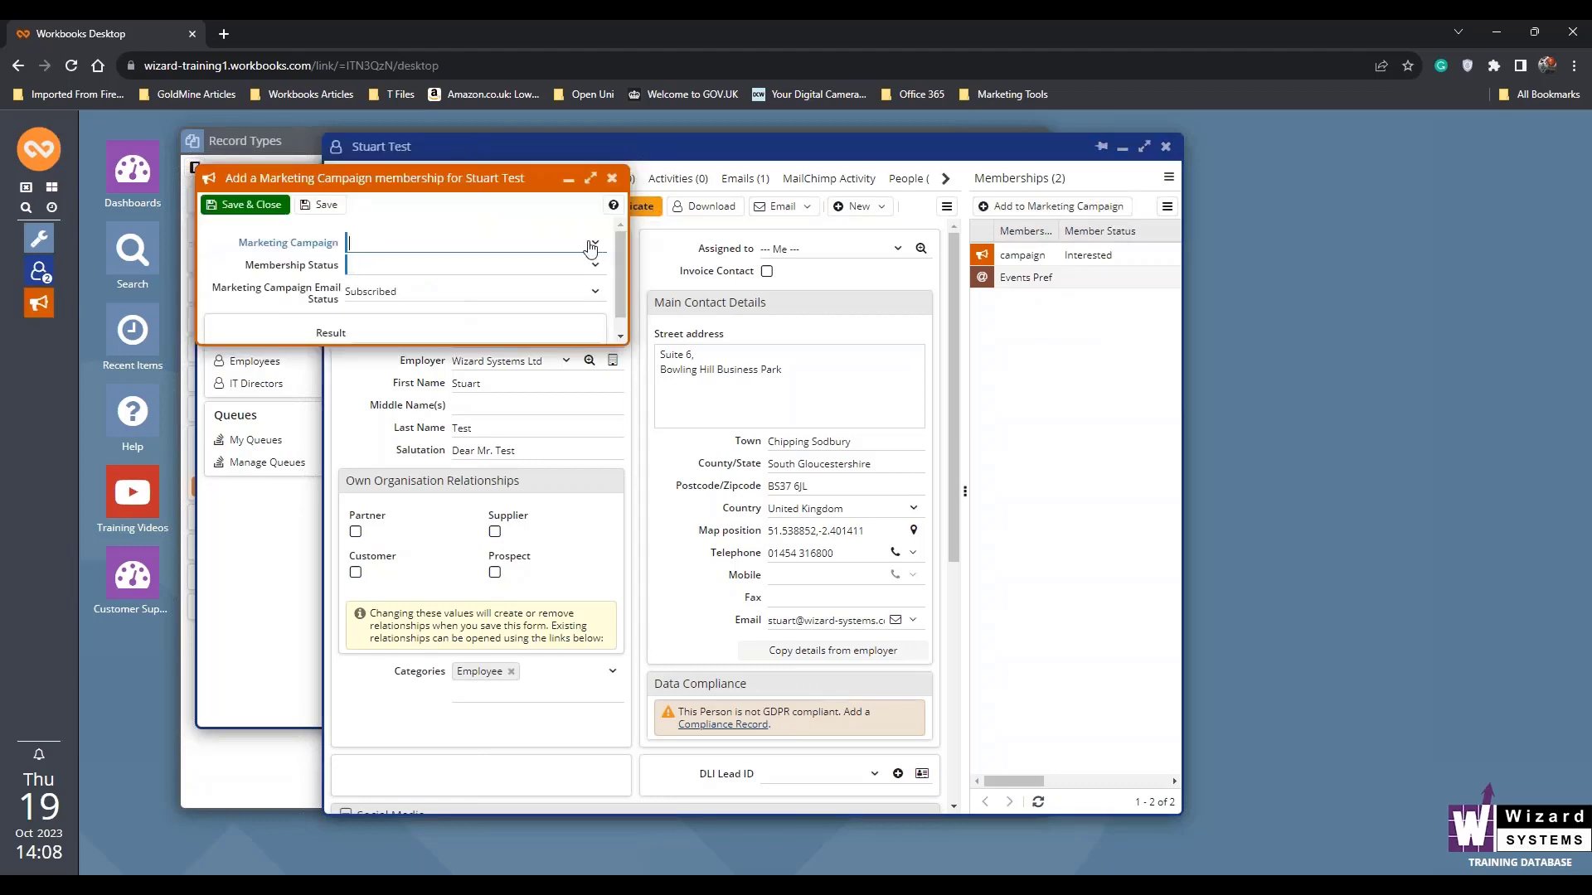
pyautogui.click(596, 244)
pyautogui.moveTo(605, 280); pyautogui.dragTo(599, 357)
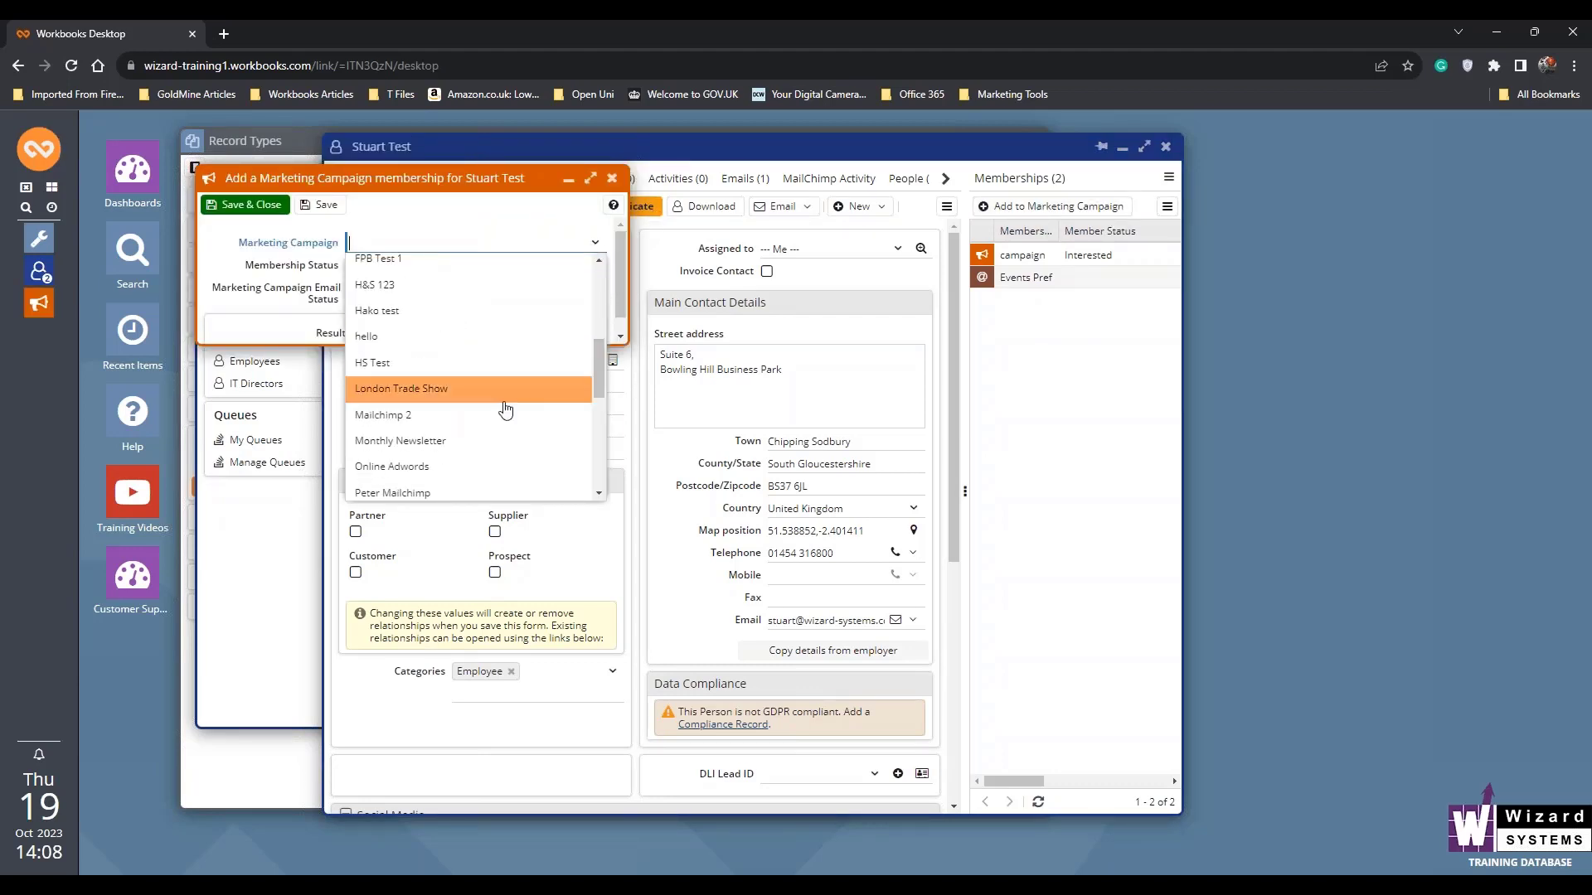
pyautogui.click(474, 441)
pyautogui.click(598, 266)
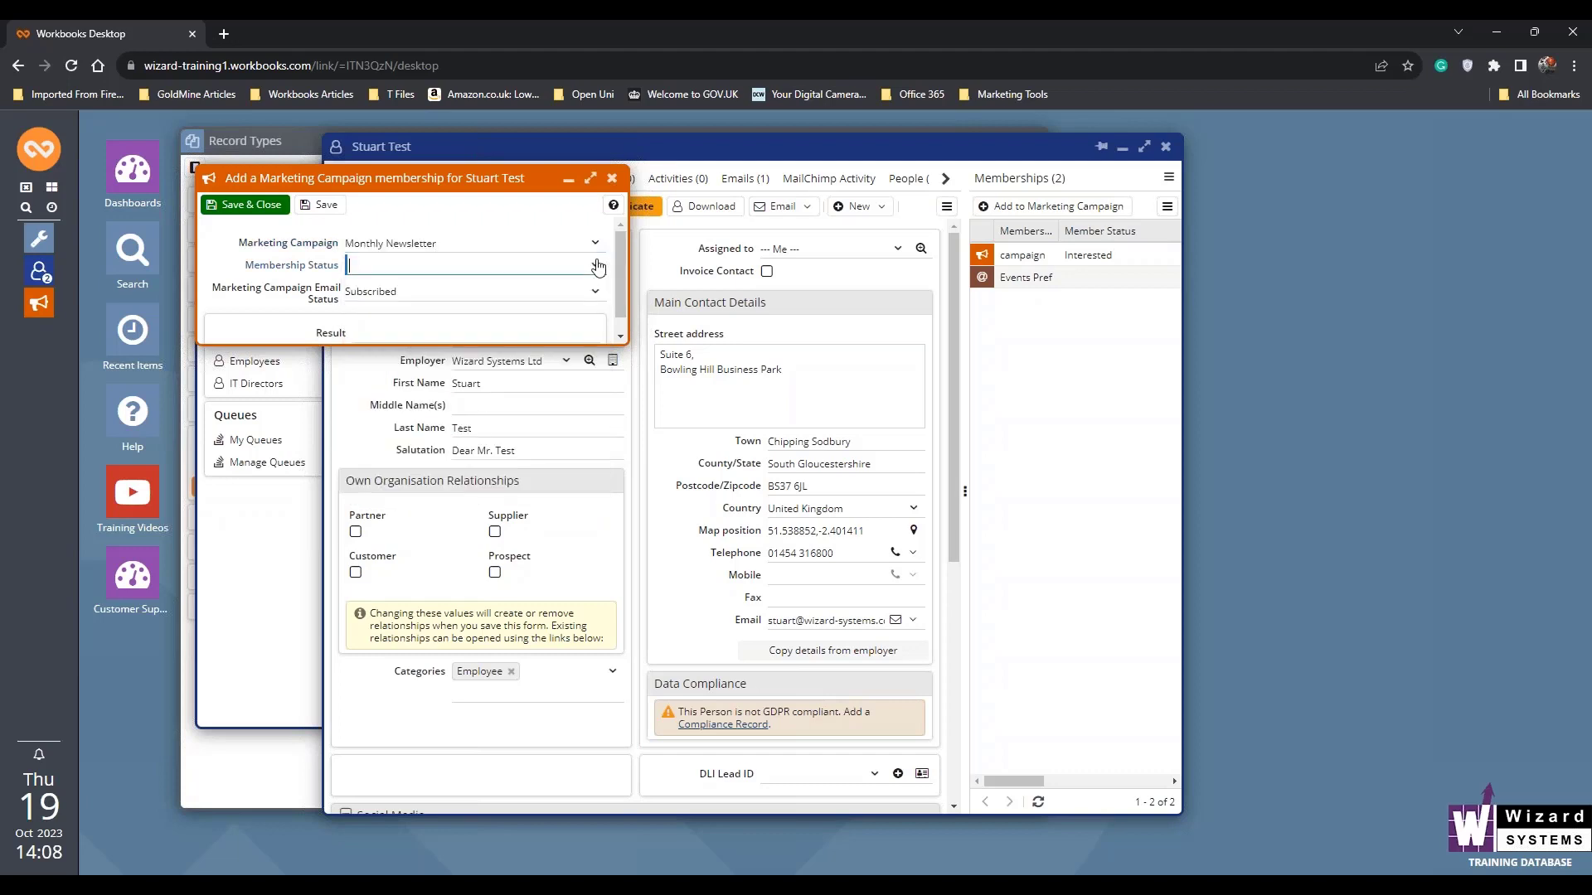
pyautogui.click(508, 289)
pyautogui.click(238, 206)
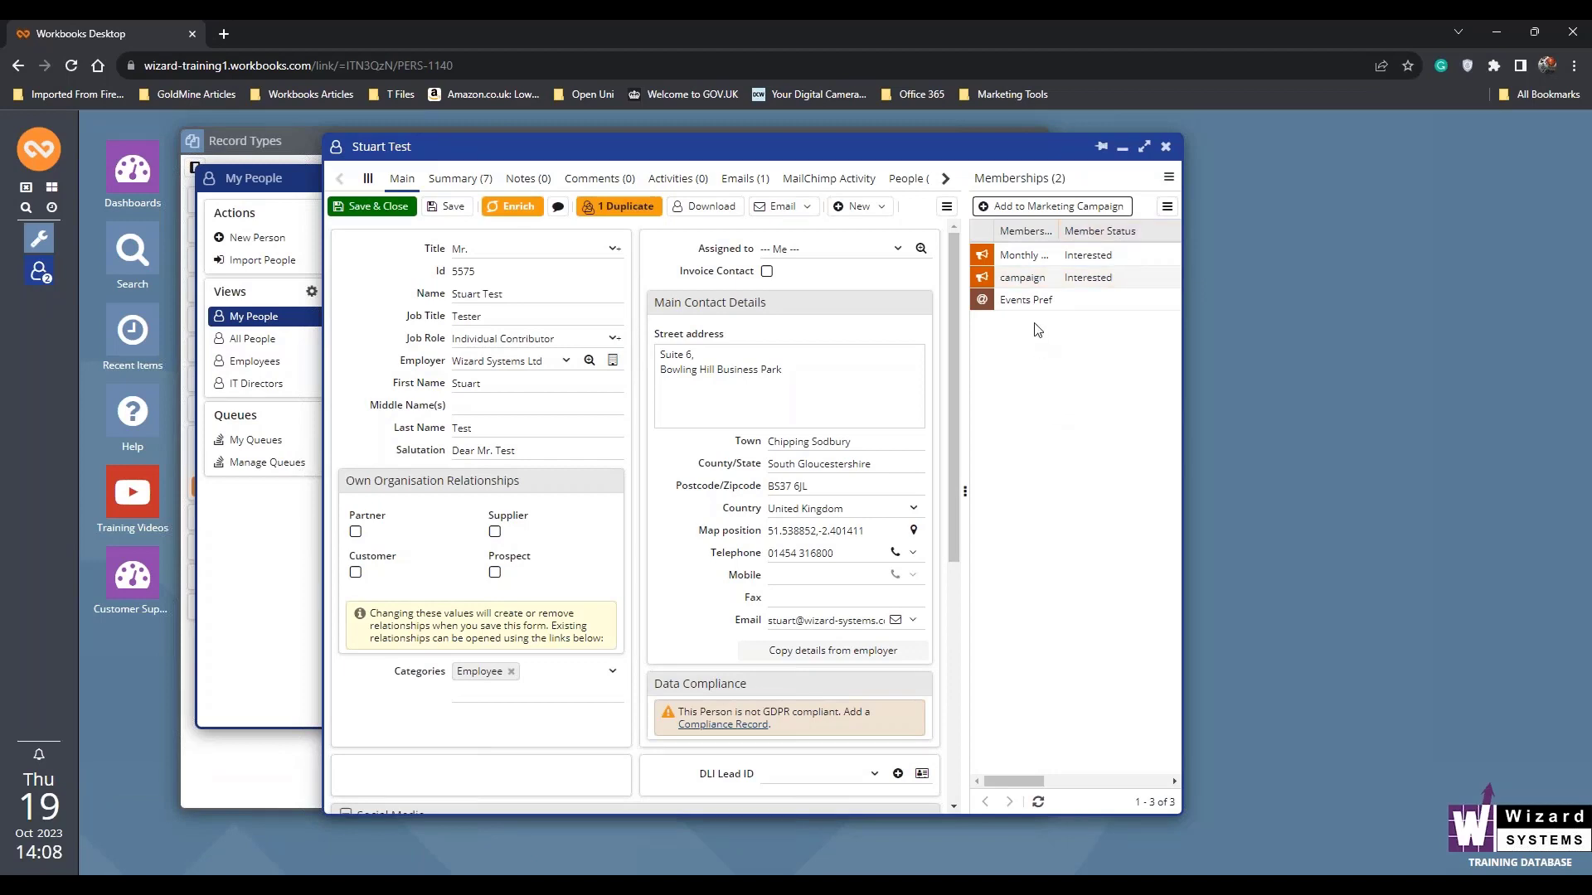
pyautogui.click(373, 206)
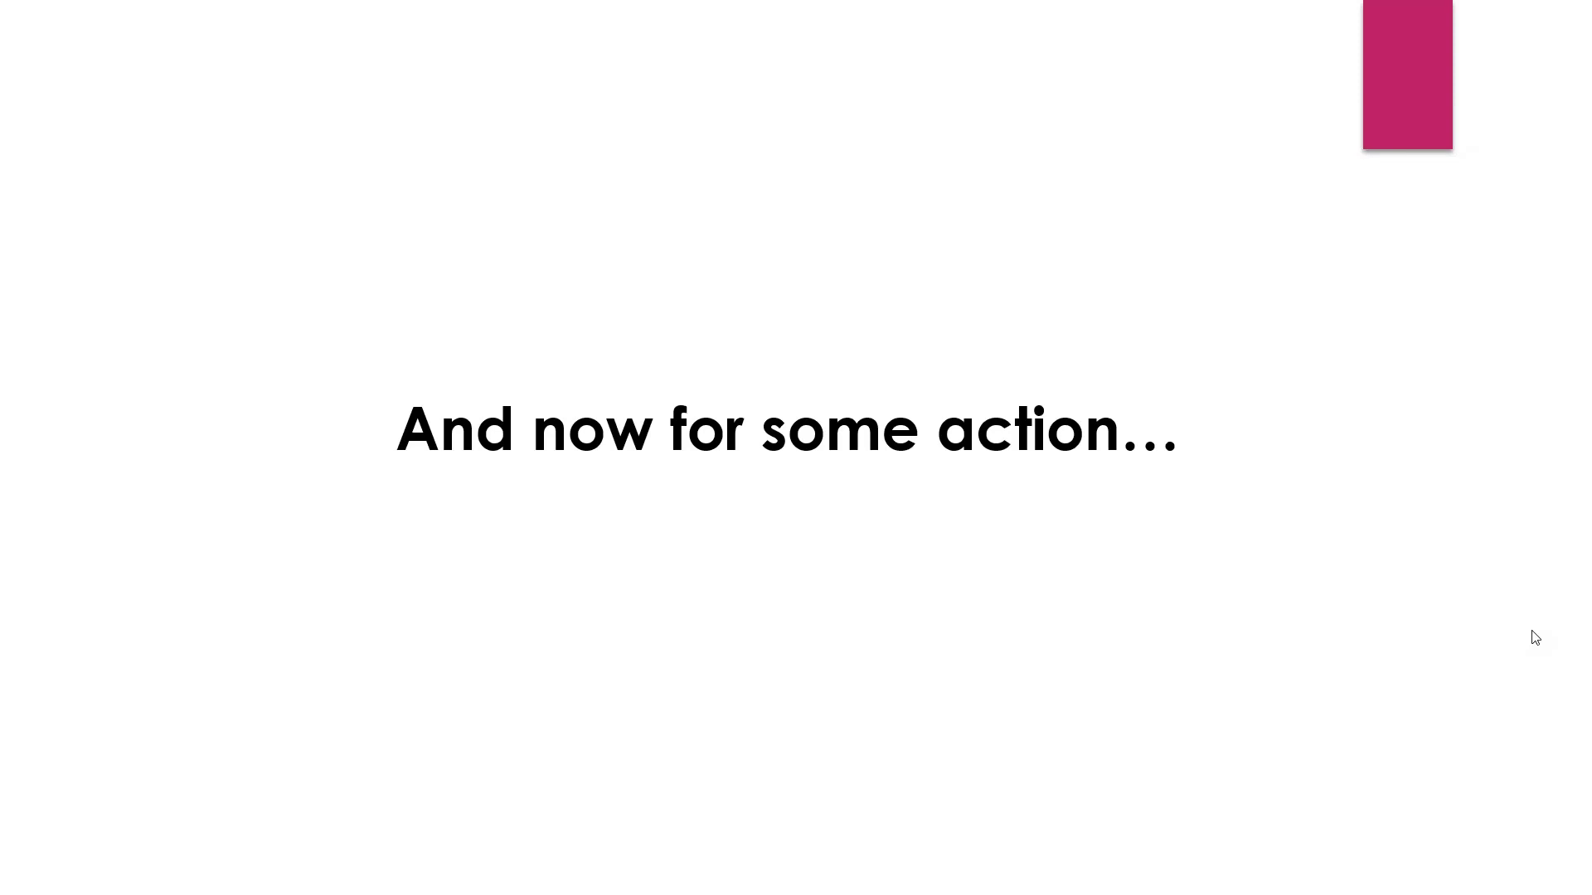
pyautogui.press('Right')
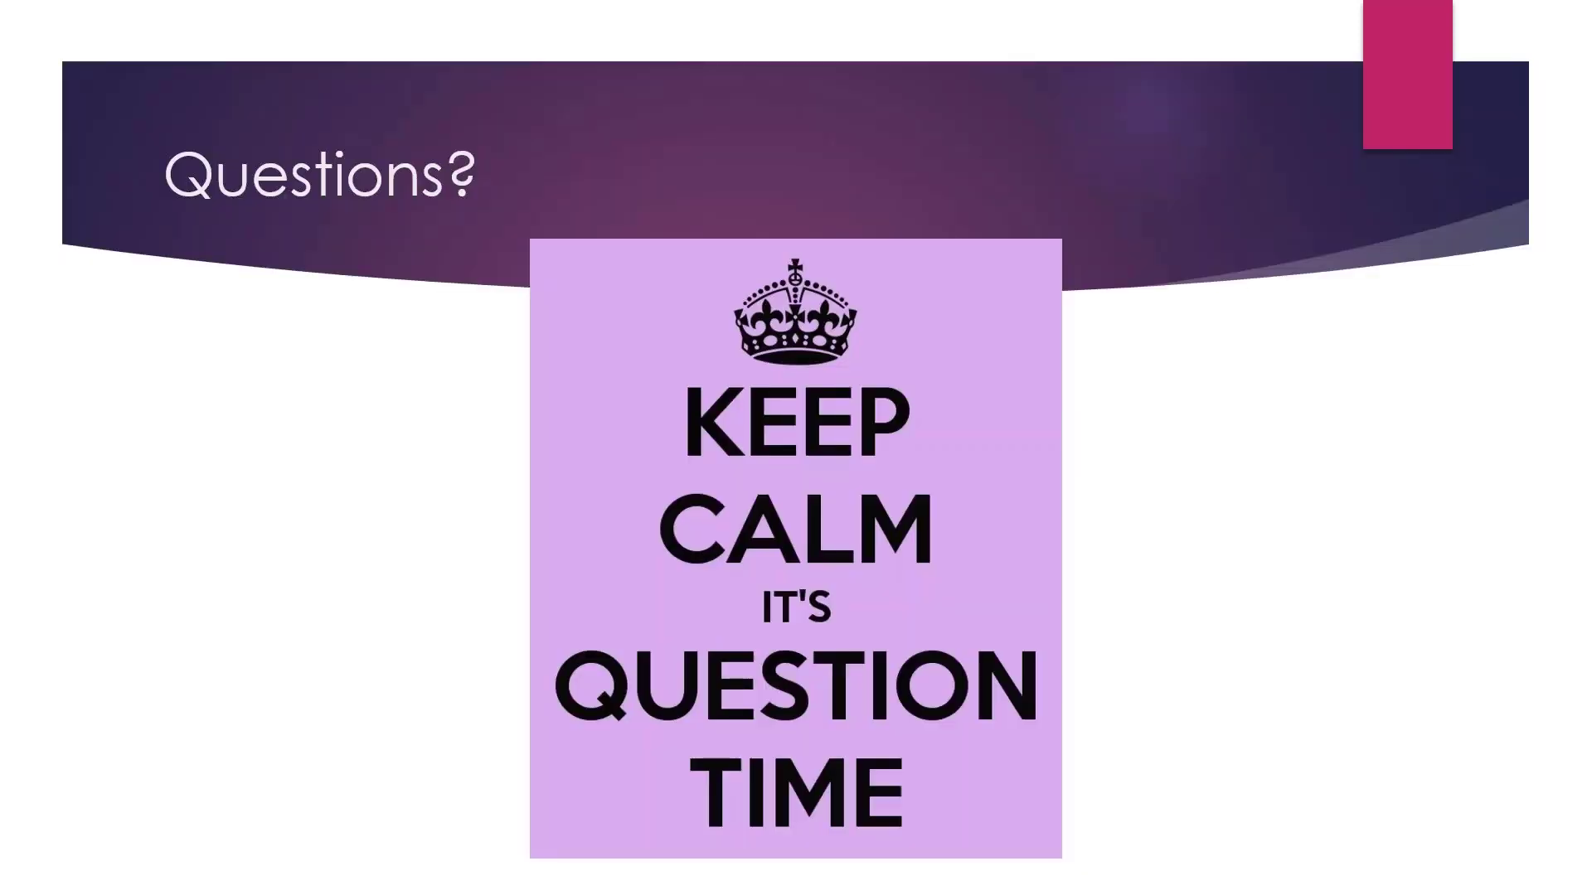